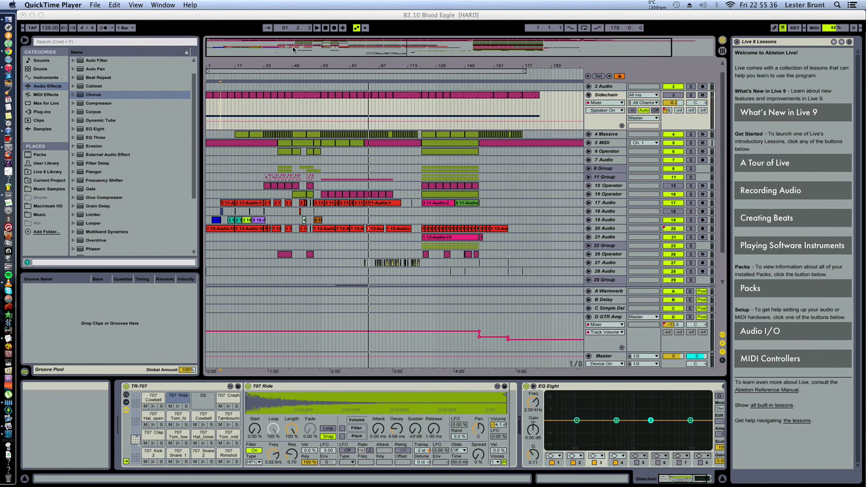
- Highlight the section from about bar 27 to bar 64 across the 11 Group, 15 Operator and 16 Operator tracks
left_click(260, 68)
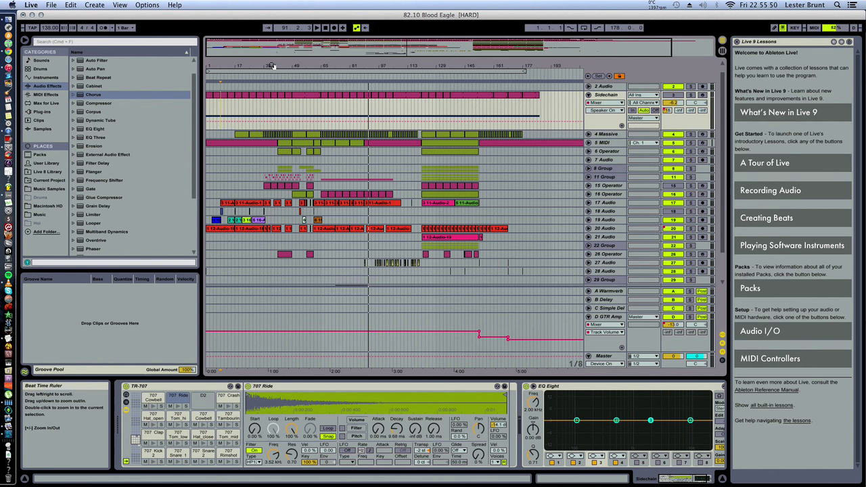
left_click_drag(270, 65, 310, 63)
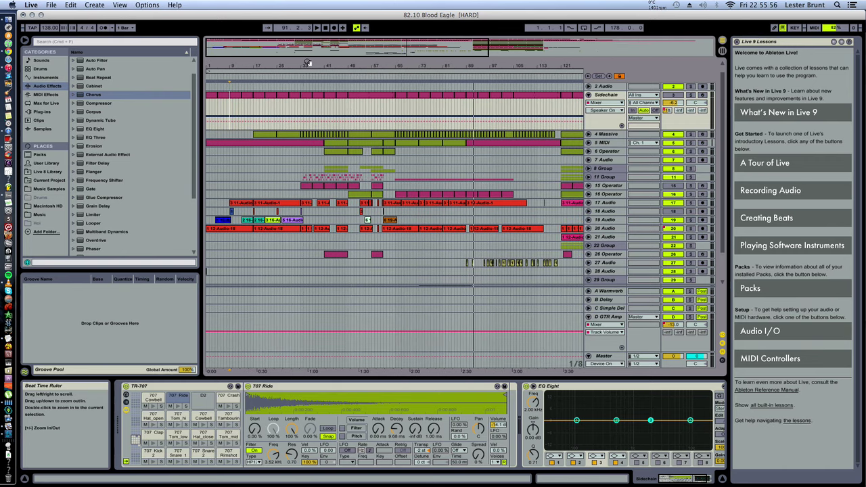
left_click_drag(229, 158, 389, 194)
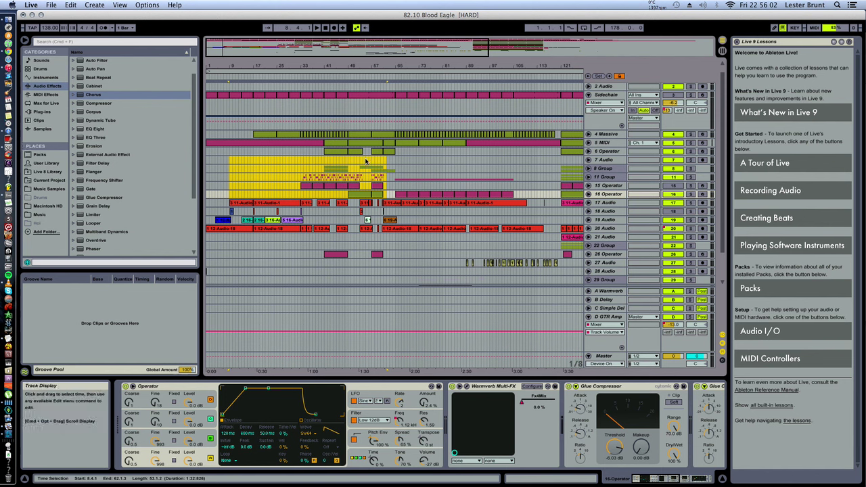
left_click_drag(284, 174, 393, 195)
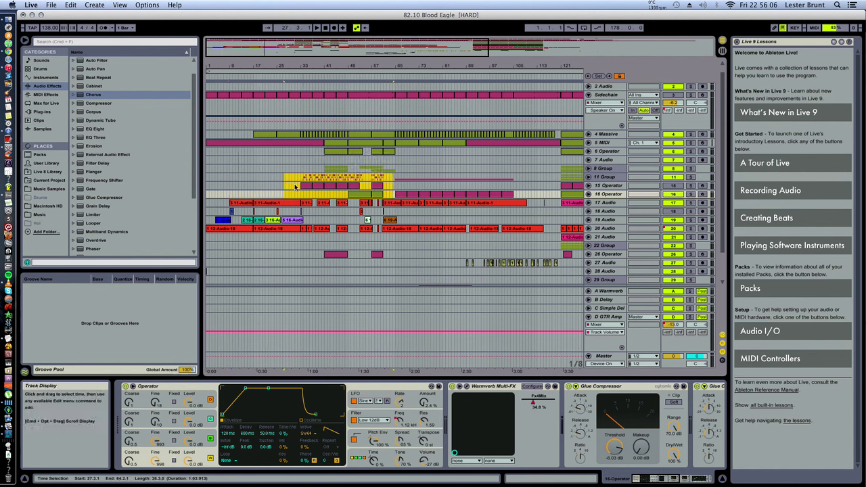
- Place the insert marker at bar 9 on the 15 Operator track and start playback
left_click(234, 177)
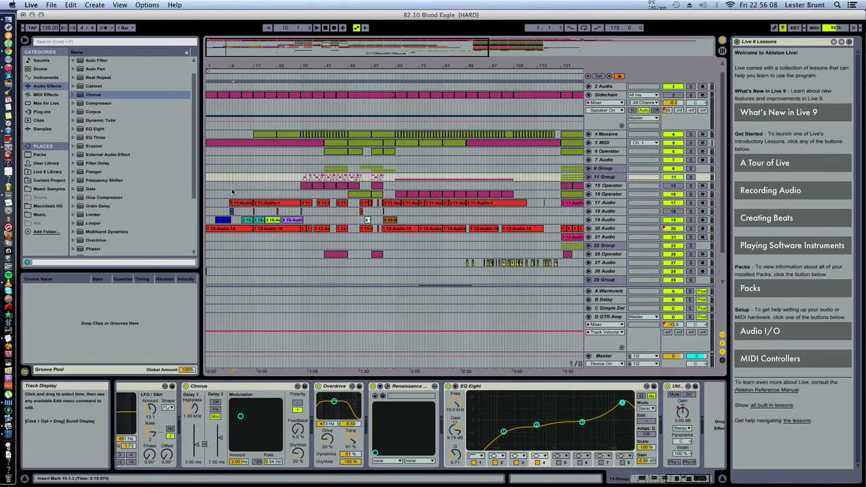
left_click(232, 193)
left_click(230, 188)
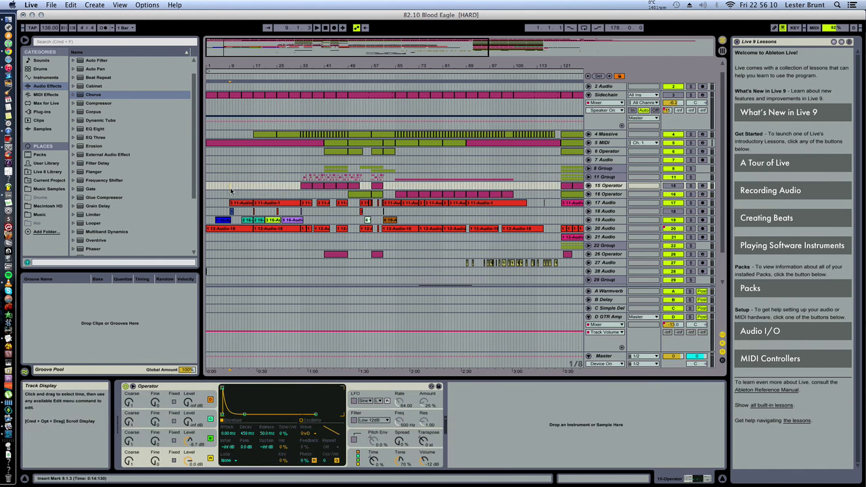
key("space")
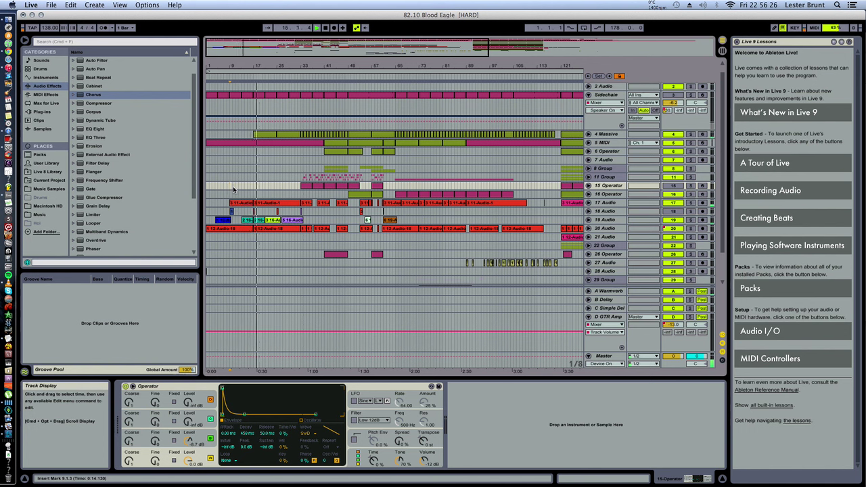
- Bring up the 20 Audio track's Gate device, unfold the track and display the Gate's Floor automation
left_click(599, 229)
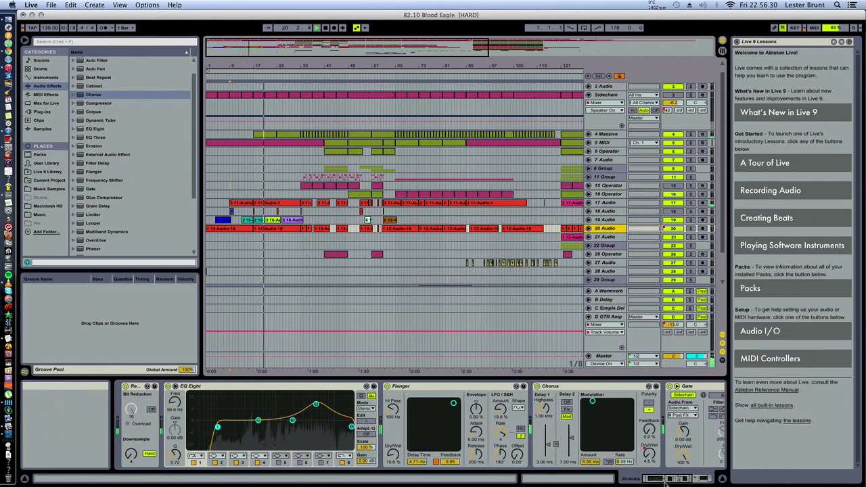
left_click_drag(667, 482, 675, 482)
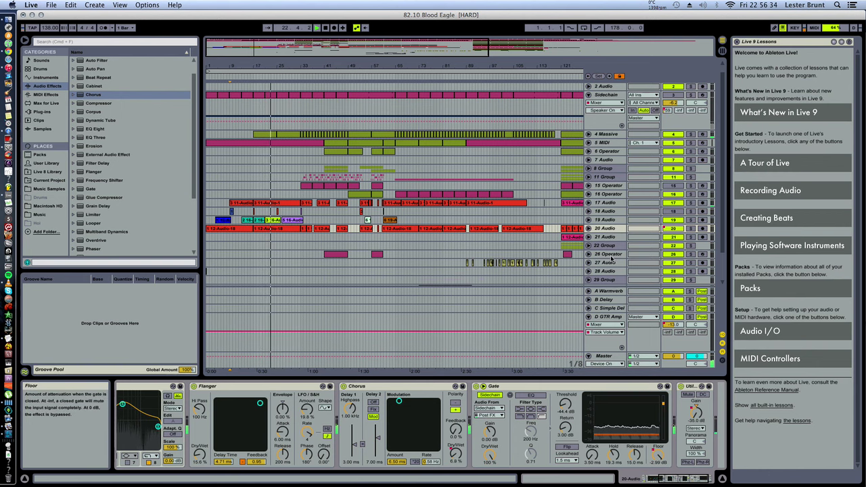
left_click(589, 228)
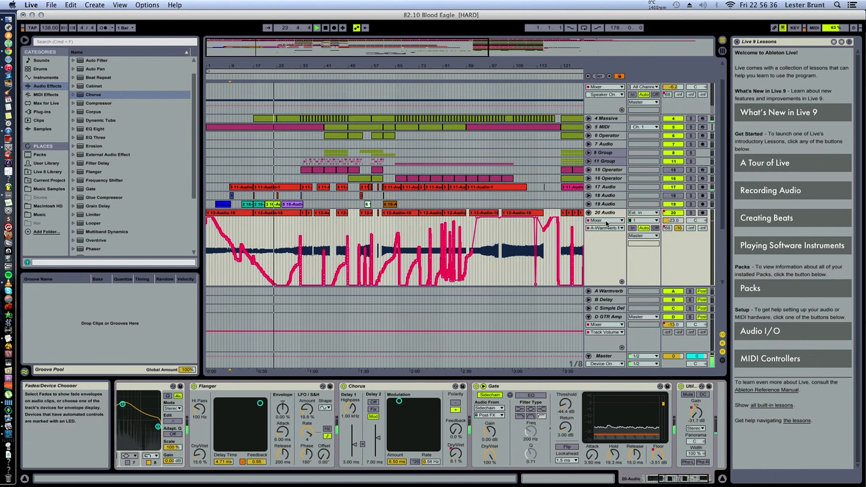
left_click(608, 222)
left_click(593, 269)
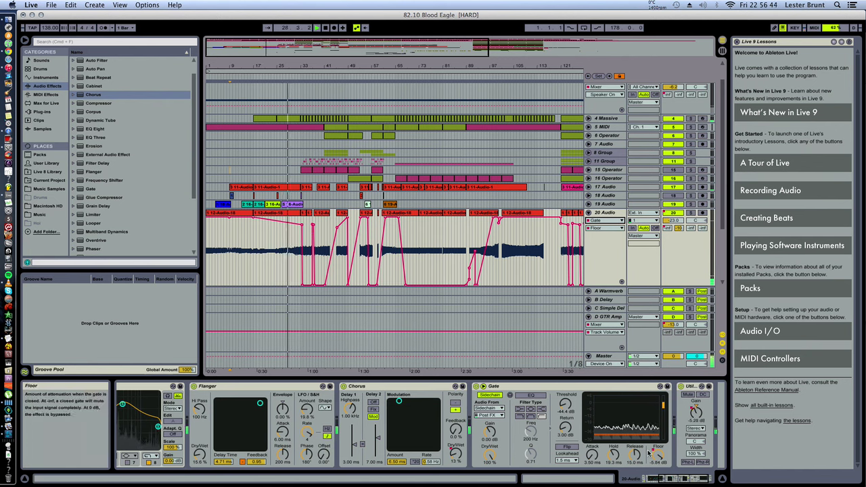
- Unfold 11 Group, display its Gate Floor automation and bring the Gate at the start of its device chain into view
left_click(596, 162)
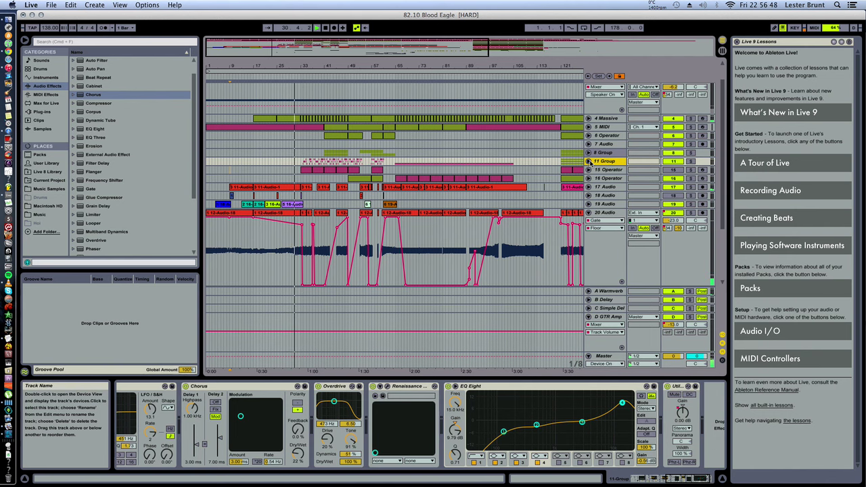
left_click(589, 162)
scroll(576, 174, "down", 2)
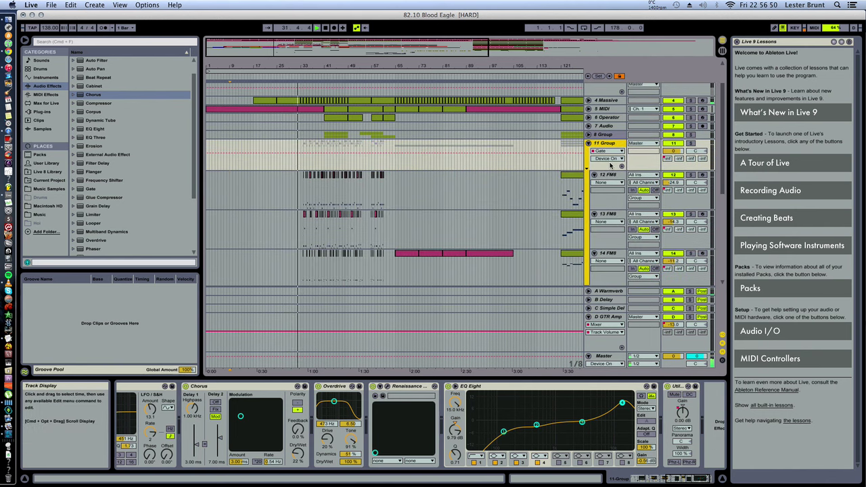
left_click(614, 160)
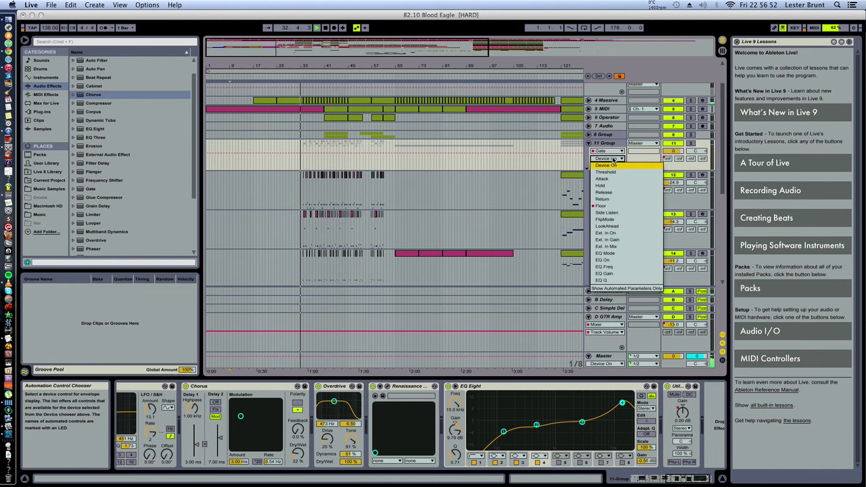
left_click(616, 201)
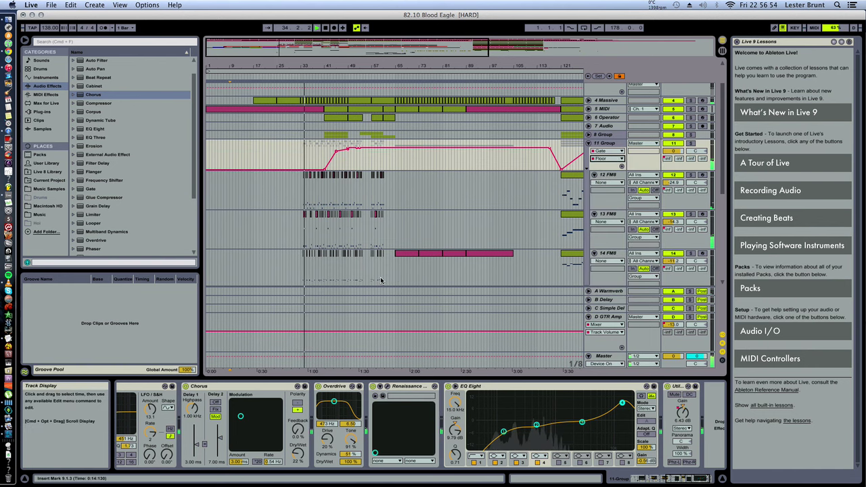
scroll(400, 251, "down", 2)
scroll(400, 251, "down", 2)
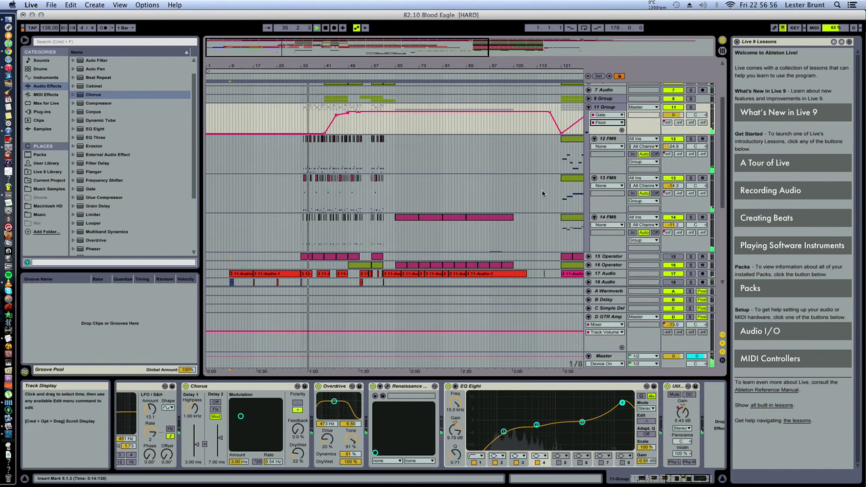
scroll(474, 434, "left", 10)
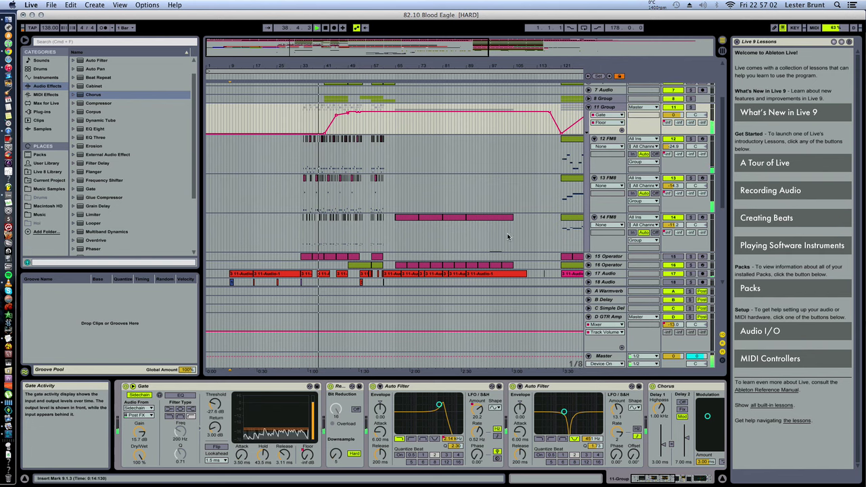
- Open the Sidechain track's MIDI clip at bar 37 to examine its 707 Ride notes
scroll(588, 156, "up", 5)
scroll(589, 156, "up", 3)
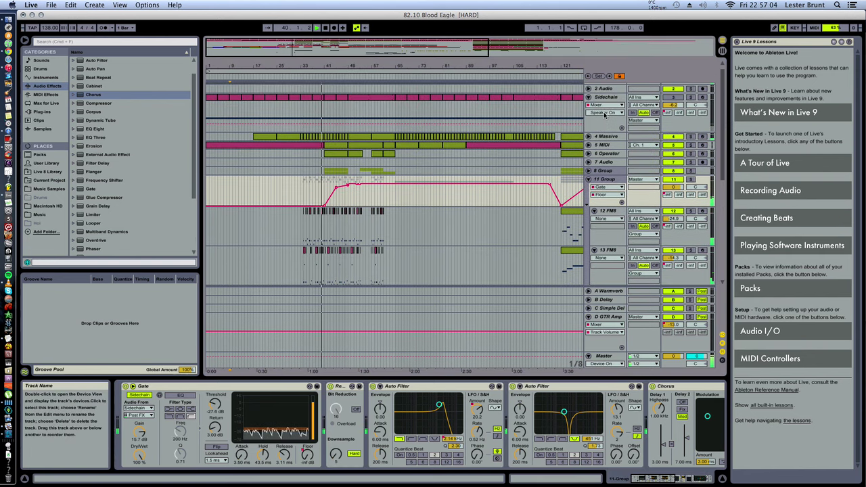
left_click(314, 103)
left_click(316, 101)
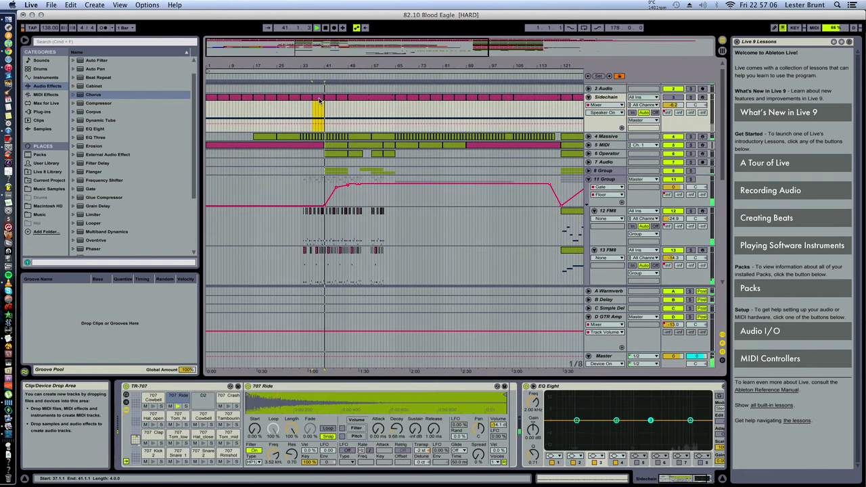
double_click(317, 102)
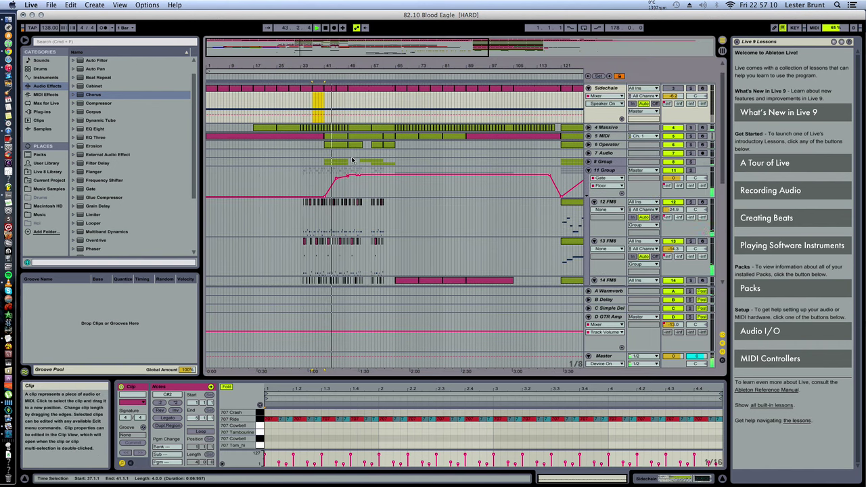
- Fold 11 Group so its FM8 tracks are hidden
scroll(352, 162, "down", 2)
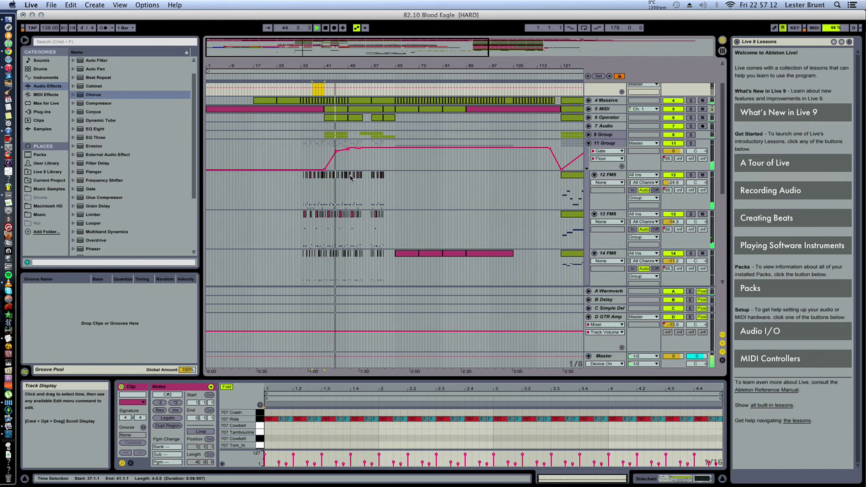
scroll(352, 178, "down", 1)
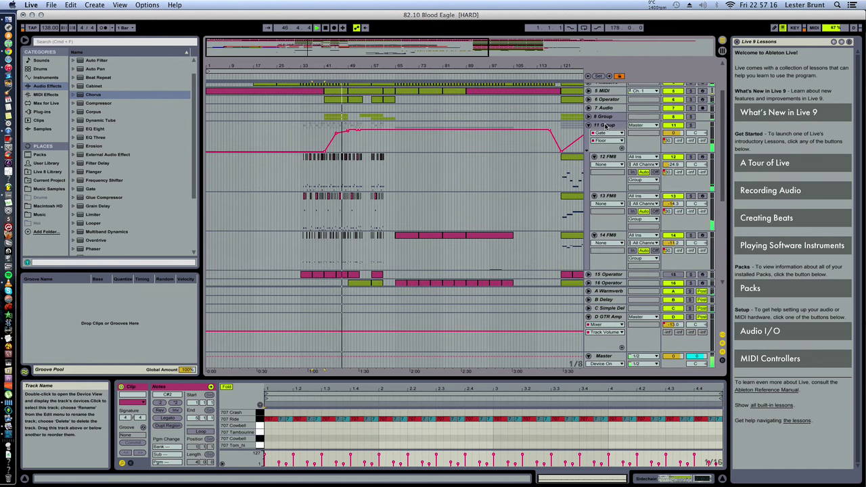
key("super+z")
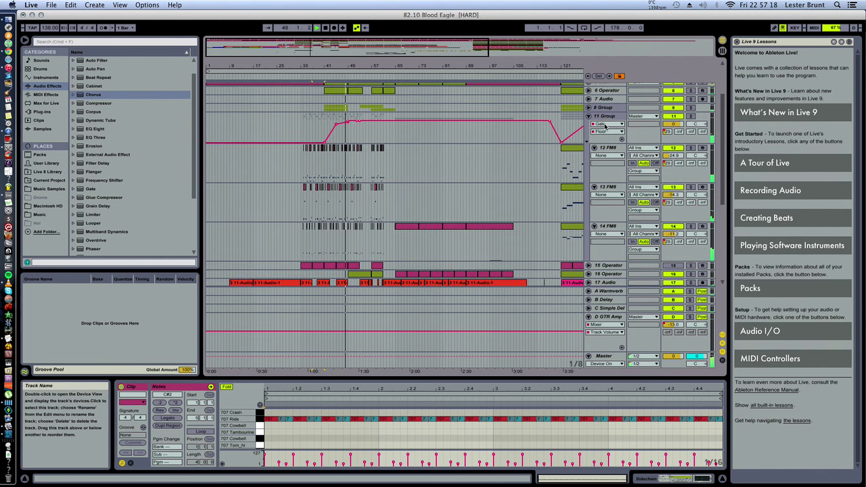
left_click(588, 116)
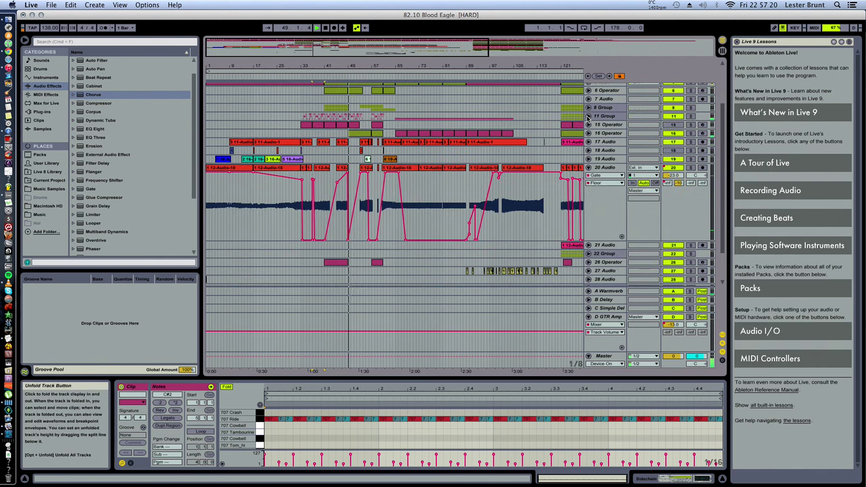
- Select the Sidechain track from bar 49 to bar 65 and inspect the clip's looped ride pattern
scroll(550, 152, "up", 1)
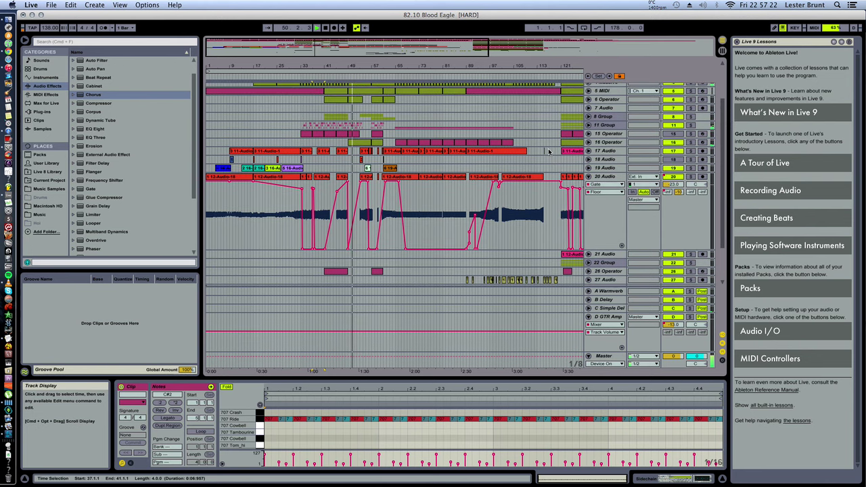
scroll(550, 152, "up", 3)
scroll(370, 93, "up", 3)
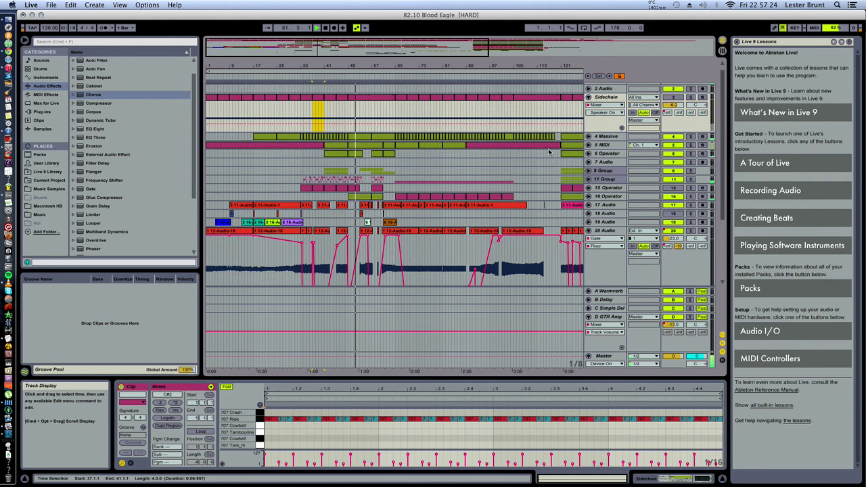
left_click(372, 111)
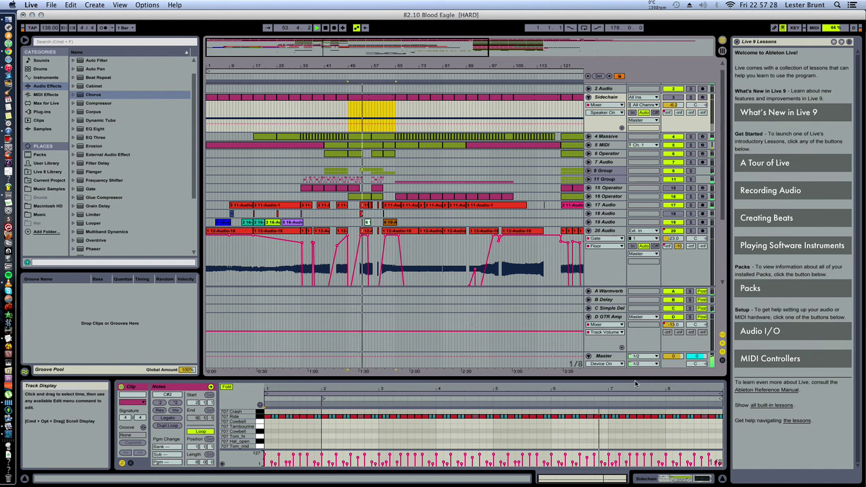
left_click(614, 389)
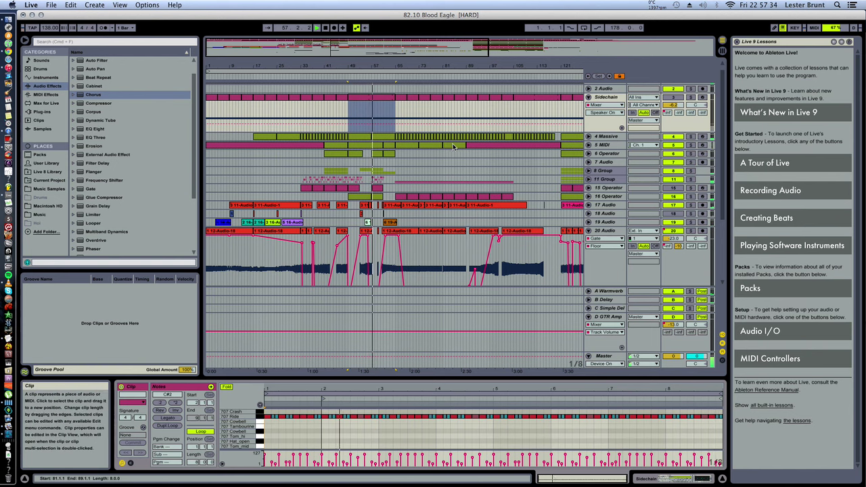
- Select the 11 Group track and stop playback
scroll(387, 187, "down", 2)
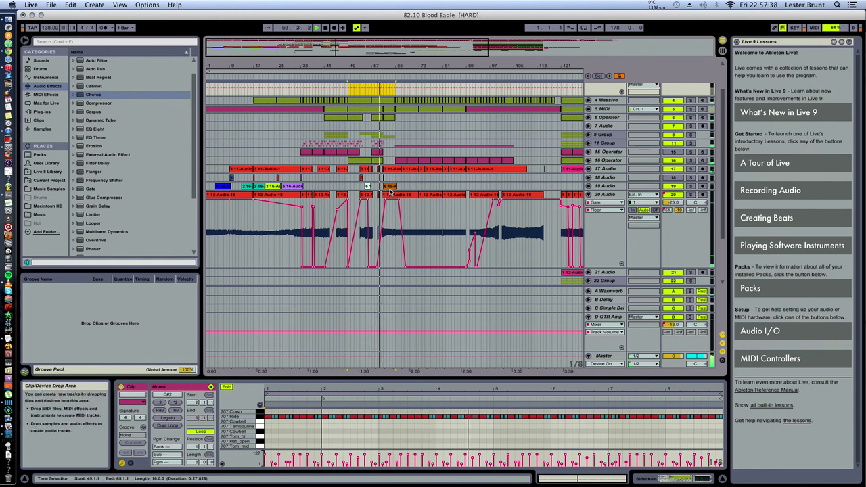
left_click(597, 143)
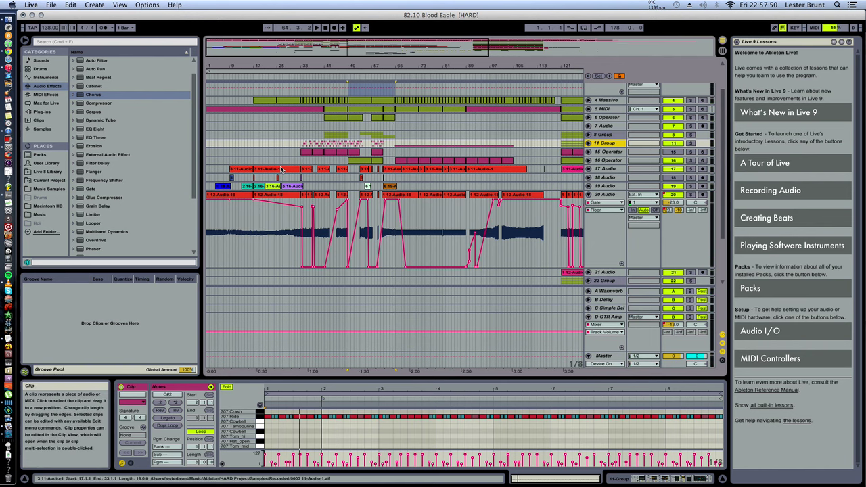
scroll(281, 170, "down", 2)
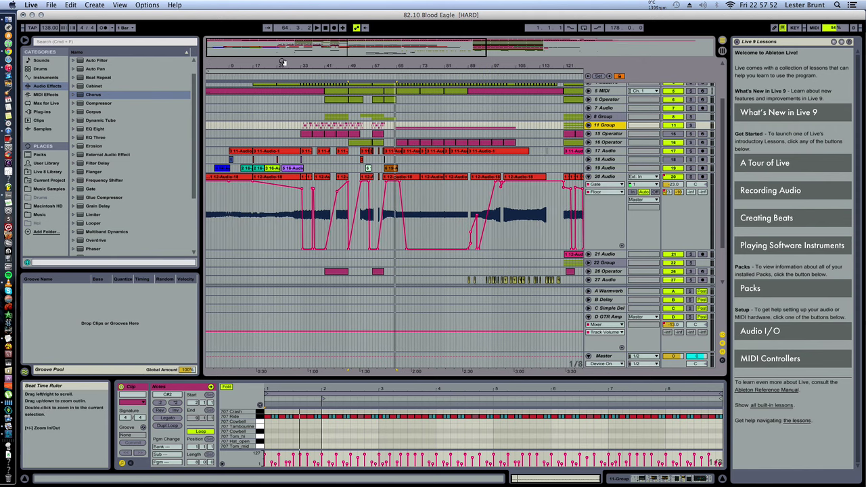
- Solo the 20 Audio track and play it from bar 17
left_click_drag(282, 62, 314, 54)
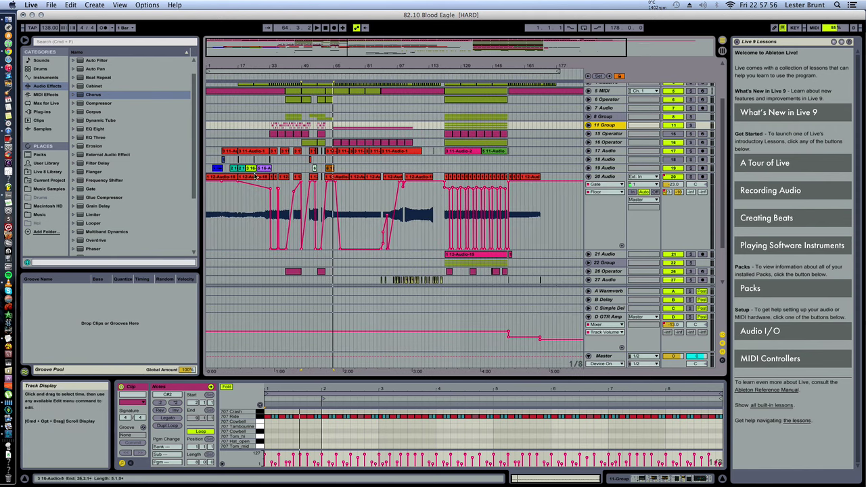
left_click(241, 195)
left_click_drag(241, 68, 261, 118)
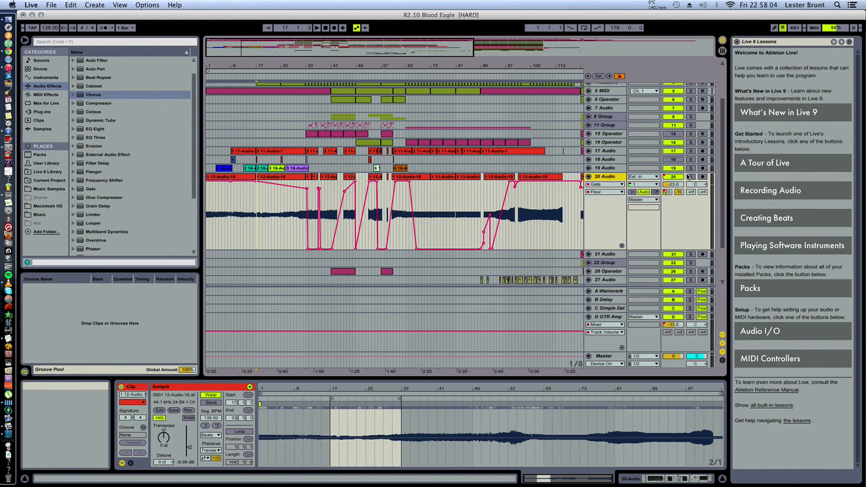
key("space")
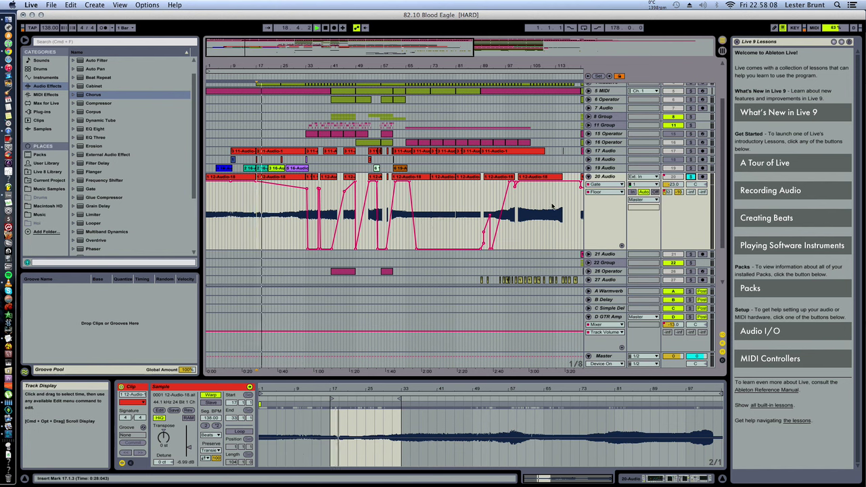
left_click(604, 178)
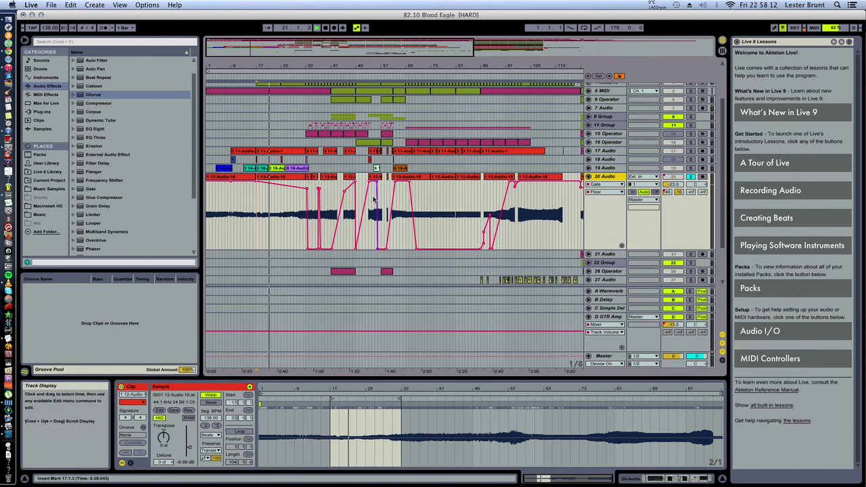
- Unsolo the 20 Audio track, unfold 17 Audio and fold 20 Audio
left_click(691, 179)
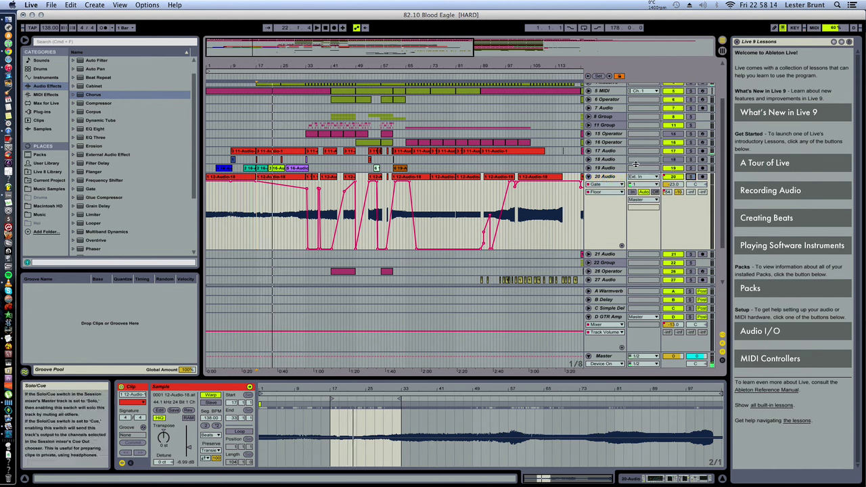
left_click(605, 152)
left_click(592, 152)
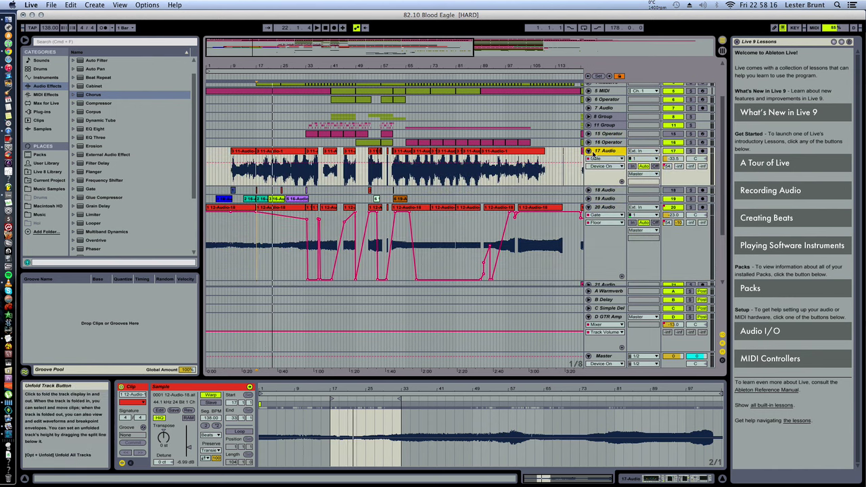
left_click(588, 208)
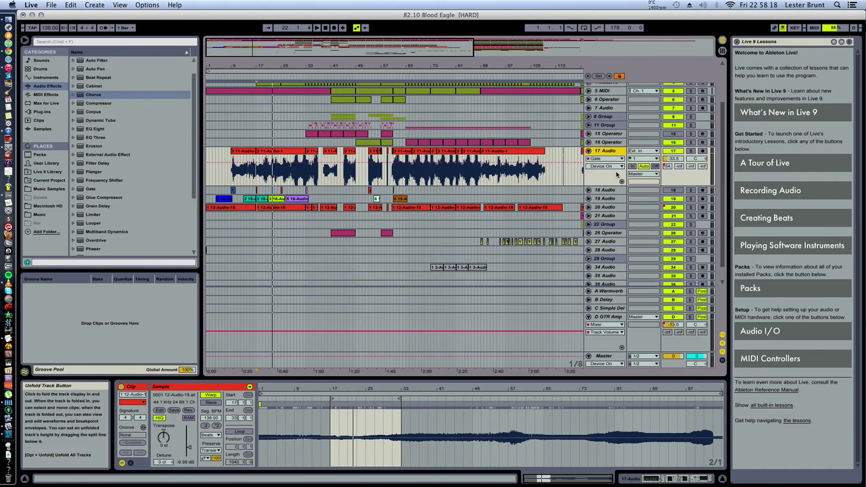
- Solo 17 Audio, play it from bar 17 and display its Gate Floor automation, stopping playback at the end
left_click(691, 151)
key("space")
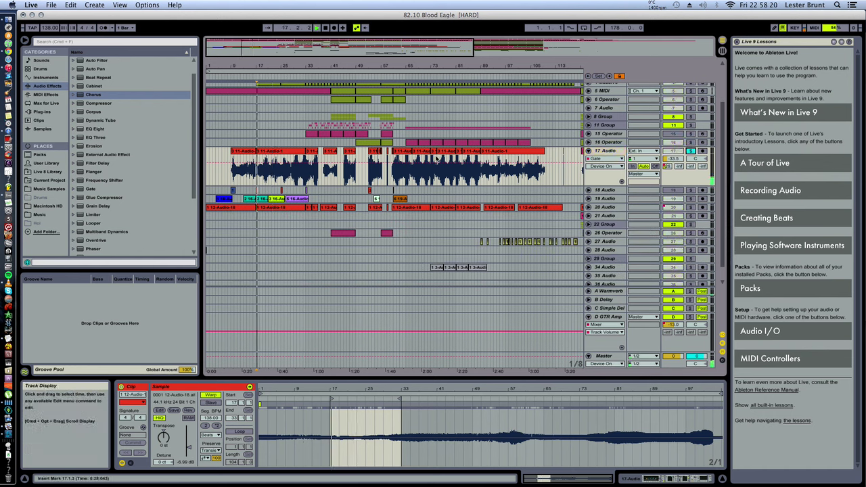
left_click(602, 166)
left_click(604, 216)
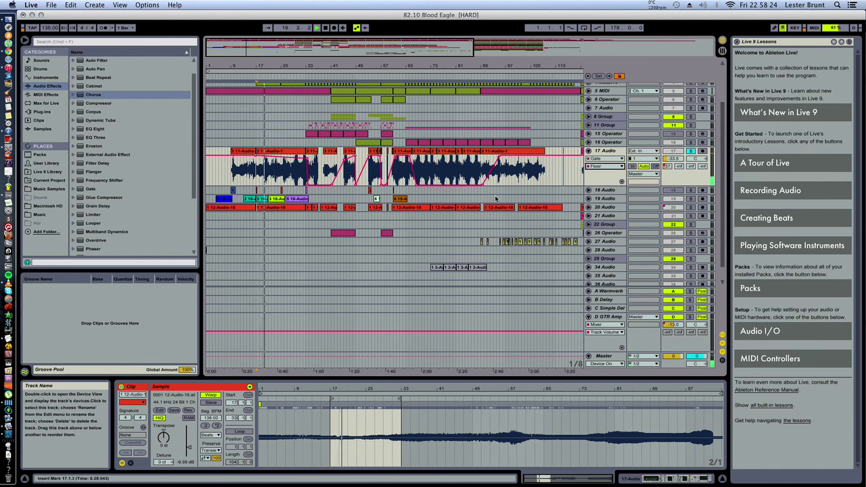
key("space")
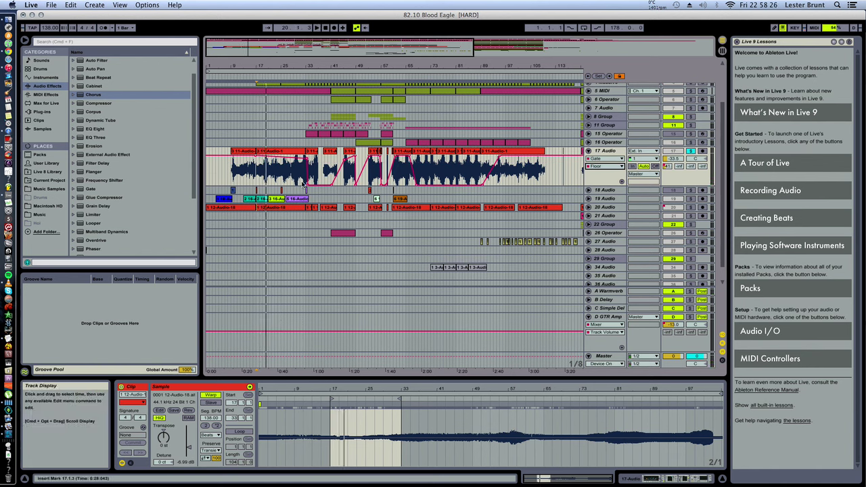
- Audition 17 Audio from 29.4.3 and from about bar 24, and show the track's device chain
key("plus")
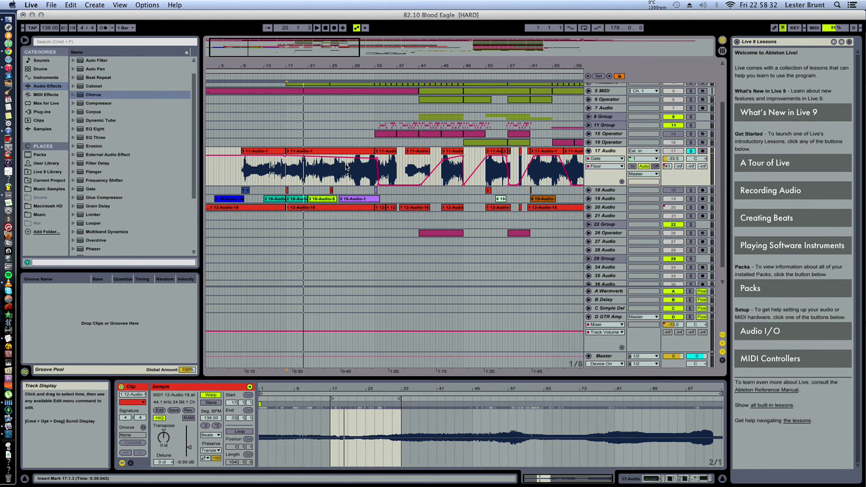
left_click(359, 171)
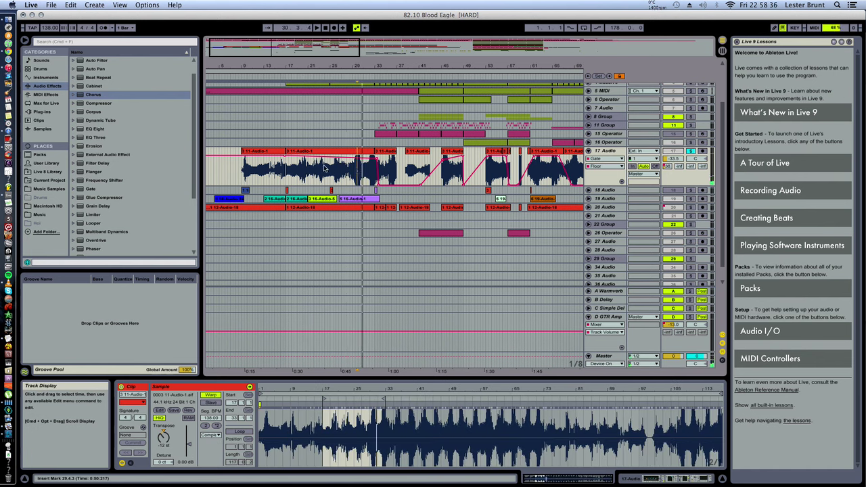
left_click(325, 168)
left_click(606, 150)
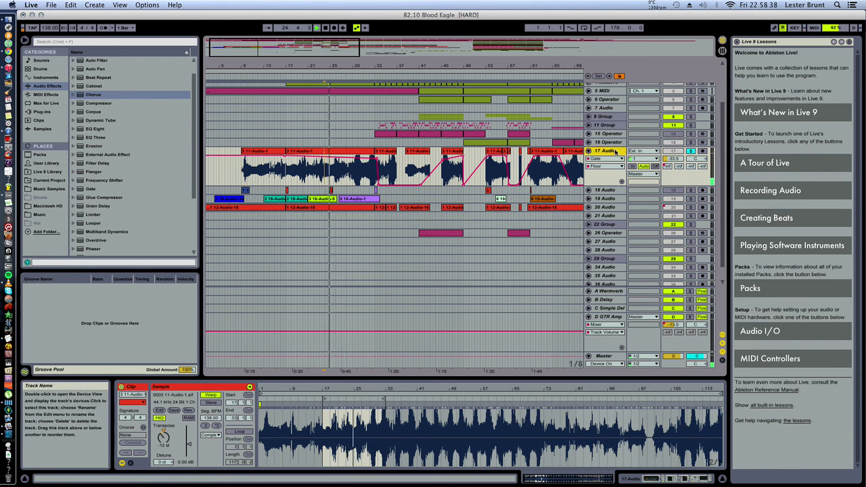
- Play 17 Audio from 21.1.3 with the Gate's Floor overridden to 0.00 dB, comparing the Gate switched off and on
left_click_drag(621, 451, 622, 459)
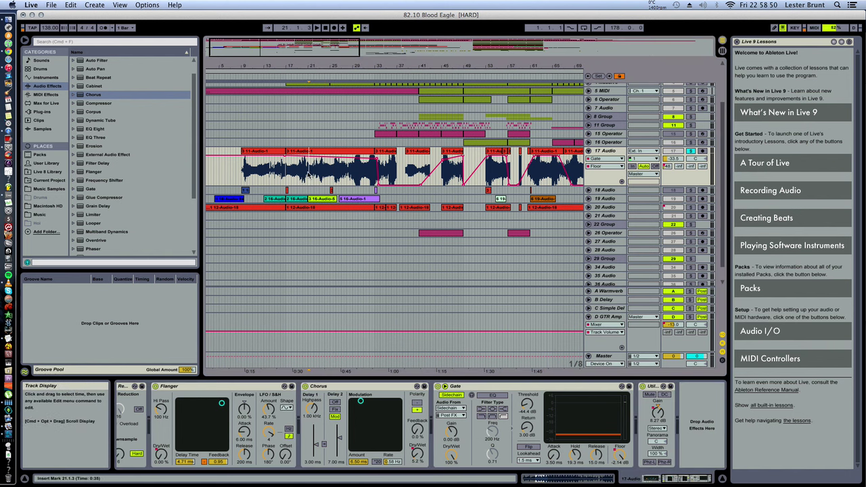
left_click(311, 175)
key("space")
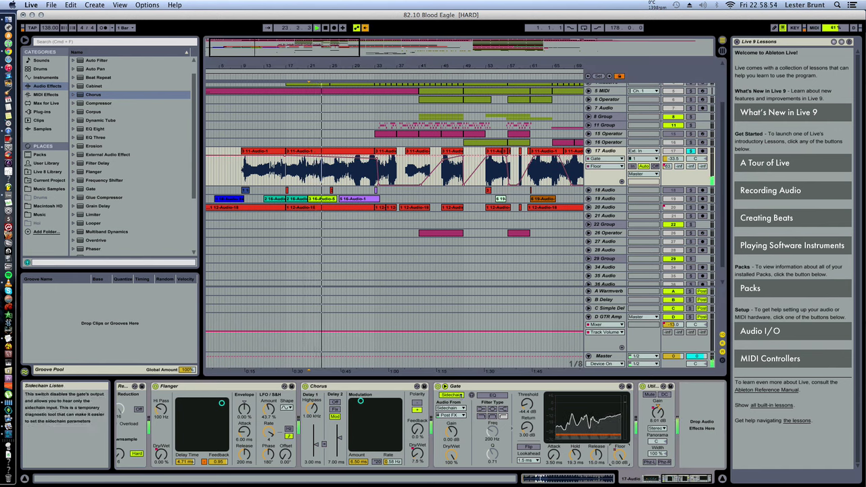
left_click(439, 387)
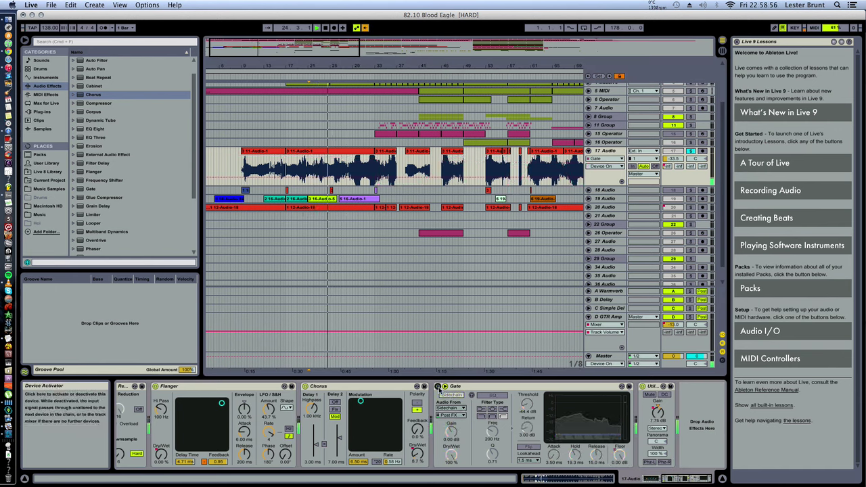
left_click(439, 386)
left_click(620, 453)
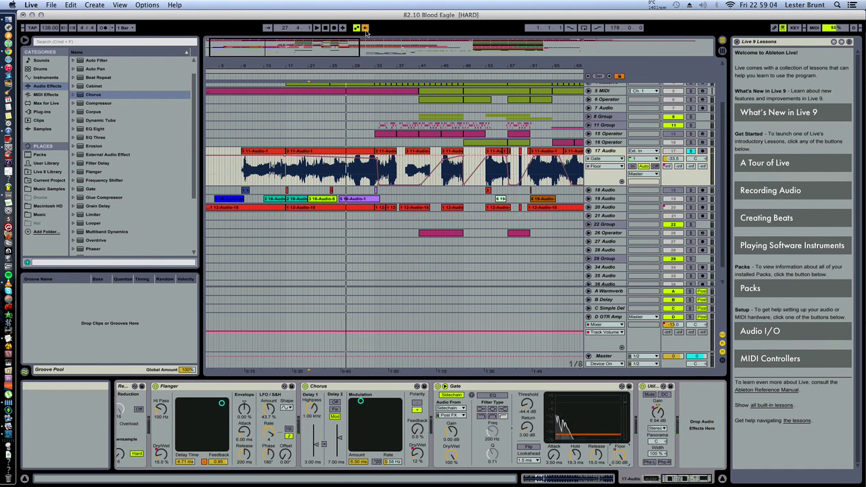
- Re-enable the overridden automation, play 17 Audio from 22.4.3 and unsolo the track
left_click(316, 166)
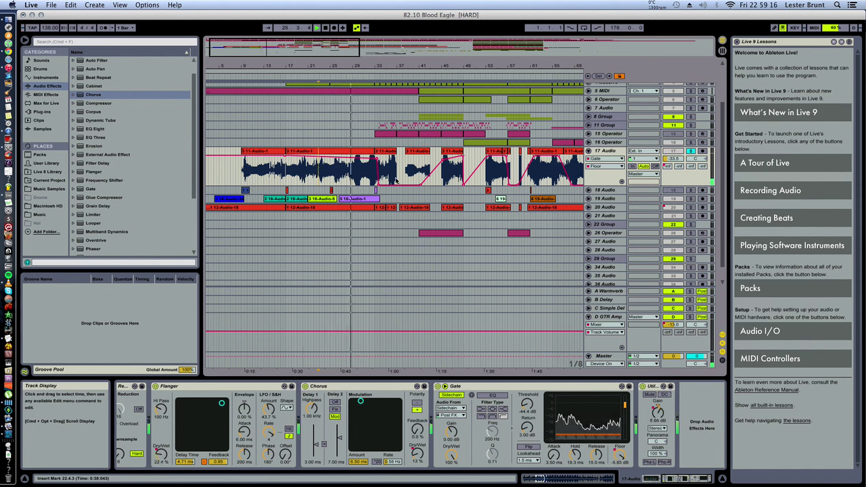
left_click(691, 151)
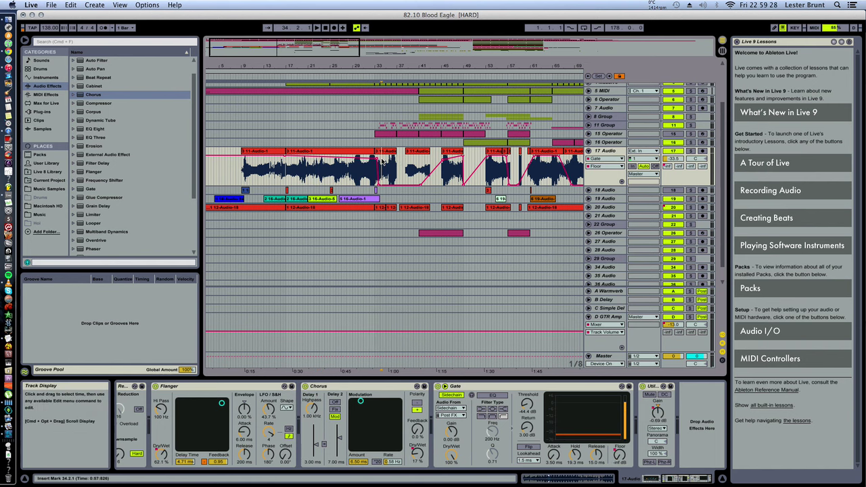
- Play the full mix from 34.2.1, and unfold 11 Group to inspect its FM8 tracks and Gate device
scroll(383, 174, "up", 1)
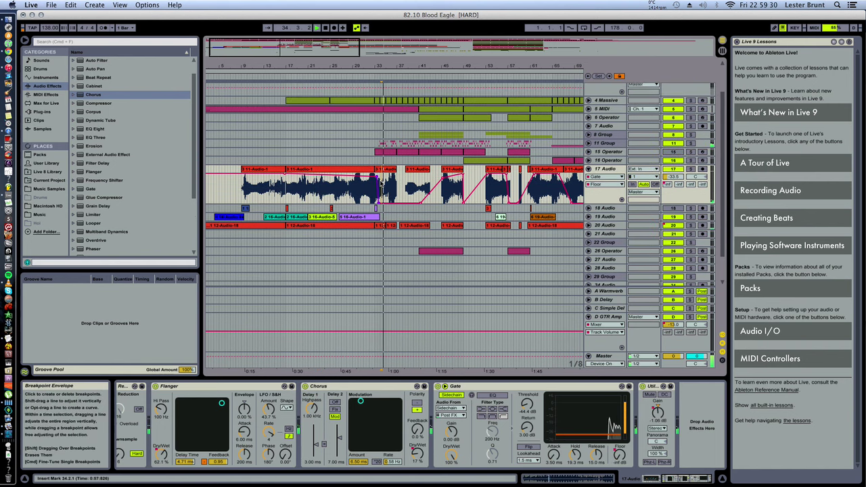
scroll(384, 180, "up", 2)
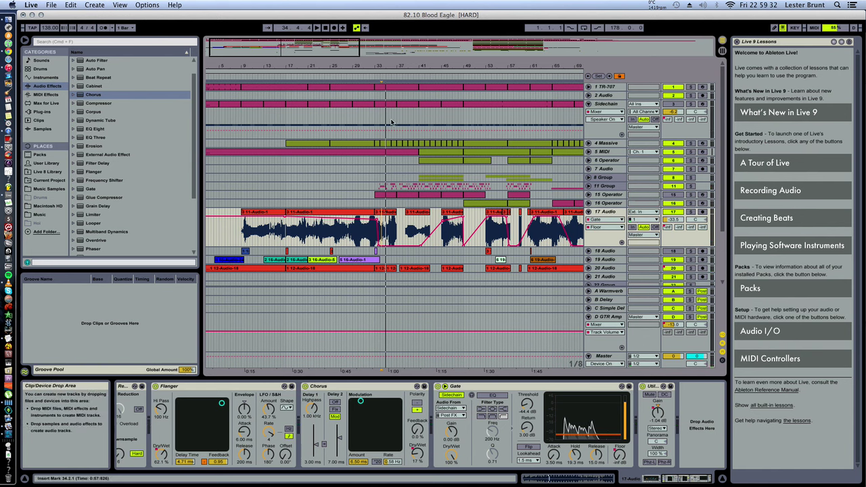
left_click(588, 185)
scroll(515, 212, "down", 3)
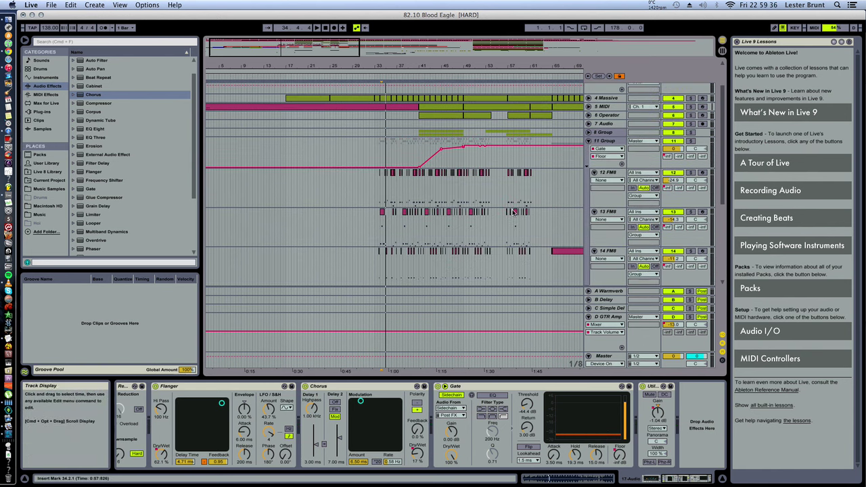
left_click(607, 142)
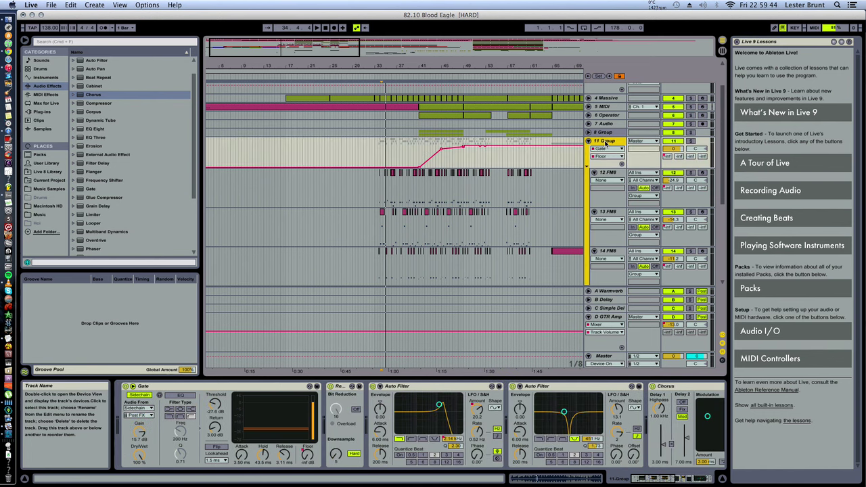
scroll(459, 178, "down", 3)
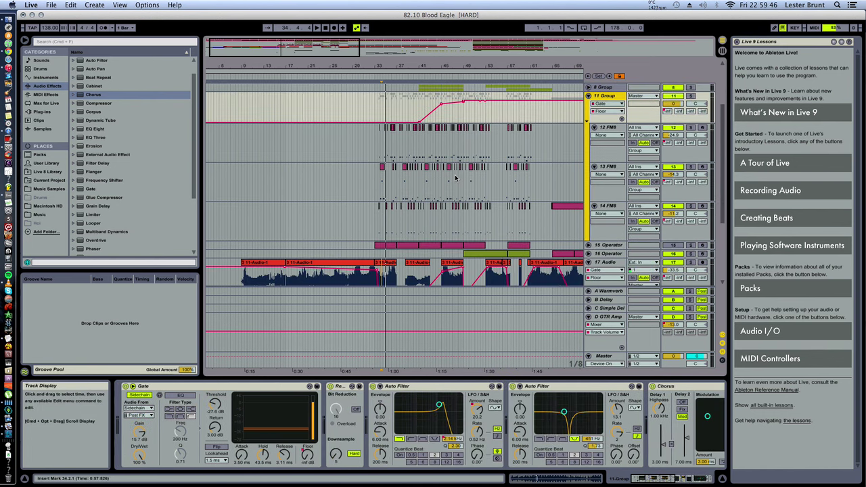
scroll(460, 183, "up", 3)
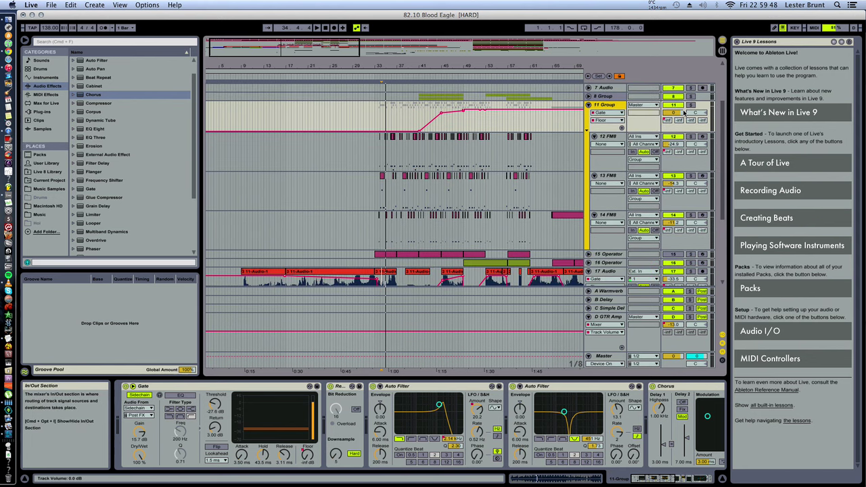
- Select the time range 33.1.1 to 37.4.3 across the tracks from 12 FM8 through 17 Audio
scroll(477, 200, "down", 3)
scroll(481, 203, "down", 1)
left_click_drag(376, 153, 403, 259)
scroll(402, 259, "up", 1)
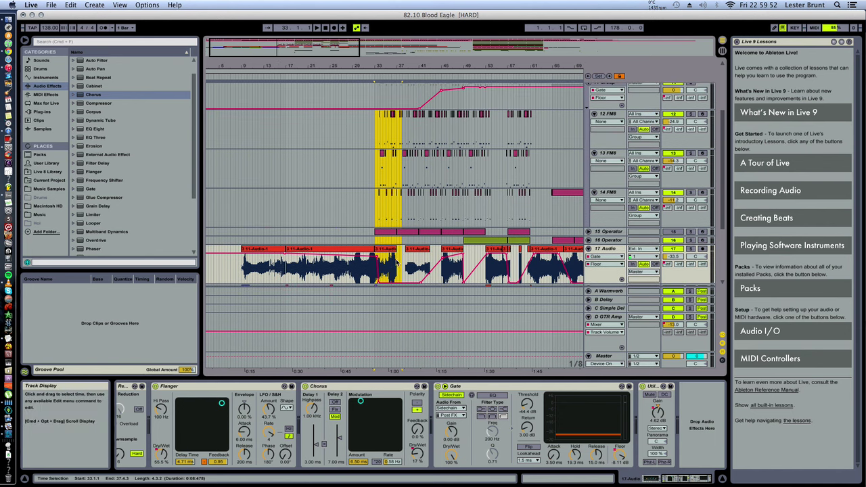
- Clear the time selection, solo 17 Audio and play it from 32.4.3
left_click(388, 263)
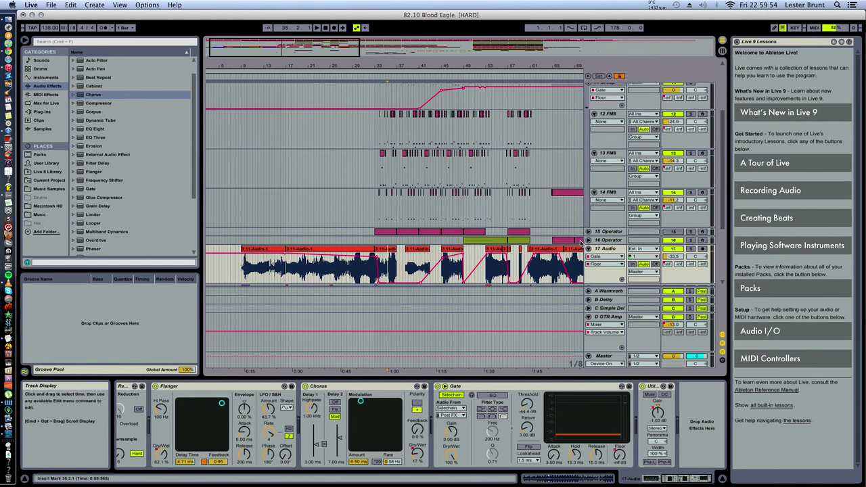
left_click(376, 278)
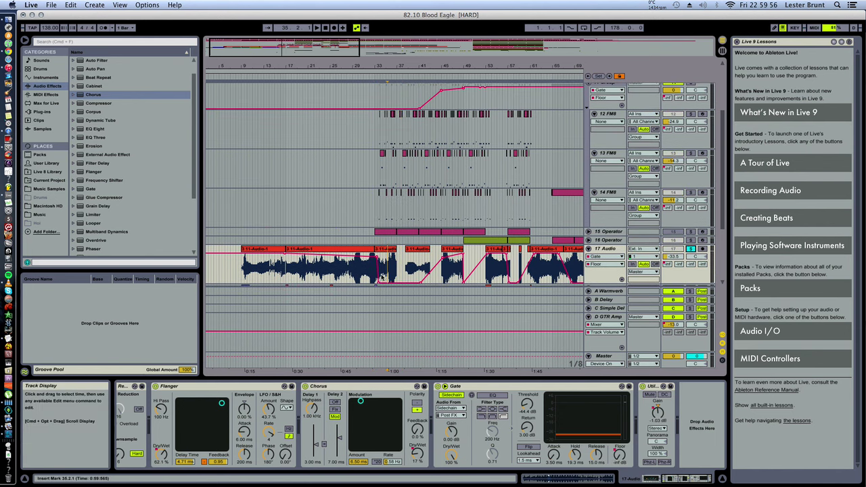
key("space")
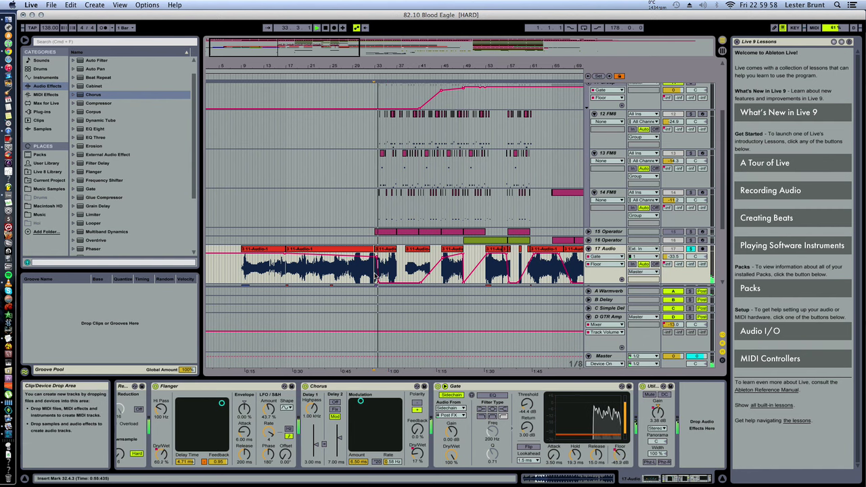
- Solo 11 Group, play it from 32.4.3 and show the group's device chain
scroll(405, 210, "up", 2)
scroll(404, 210, "up", 4)
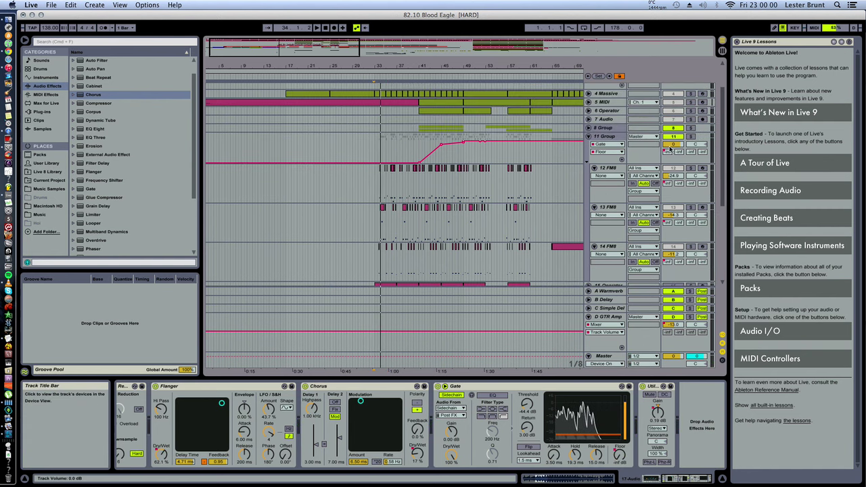
left_click(376, 181)
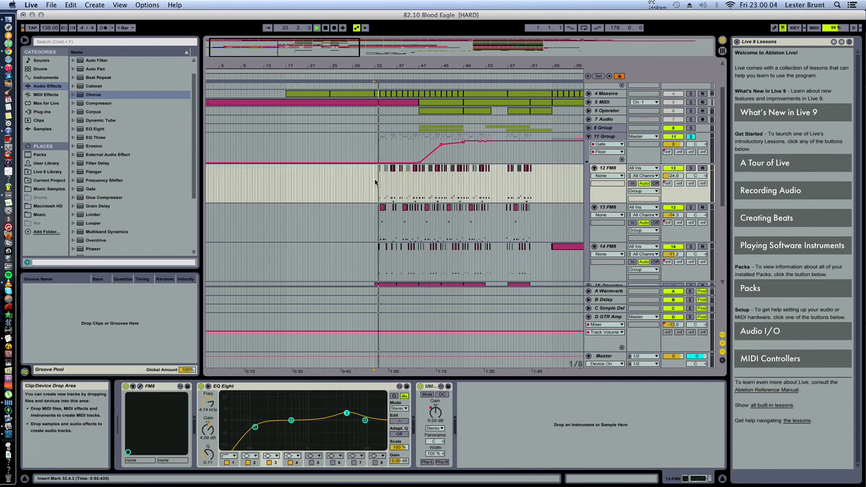
left_click(606, 137)
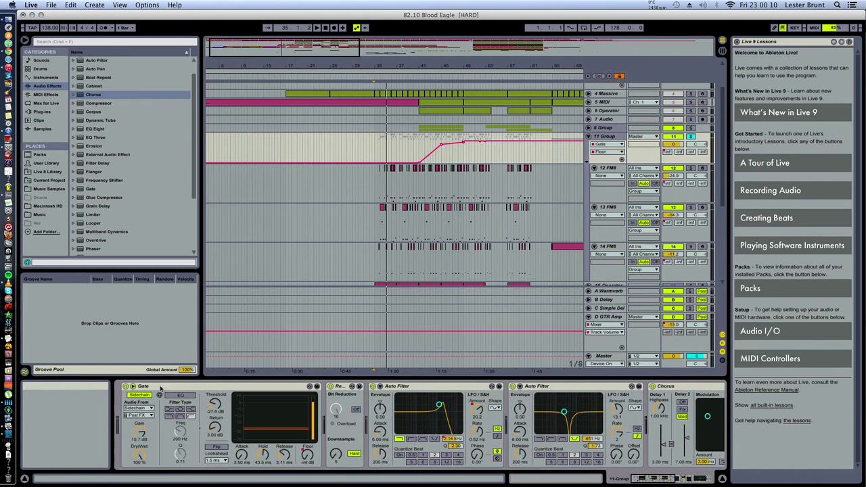
- Bypass the Gate on 11 Group, play from 32.4.3 to hear the ungated sound, and switch the Gate back on
left_click(124, 386)
left_click(375, 171)
key("space")
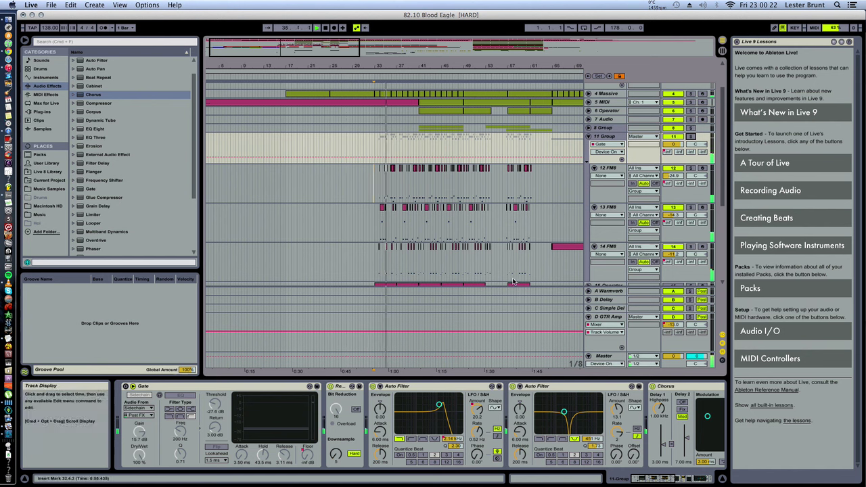
left_click(125, 387)
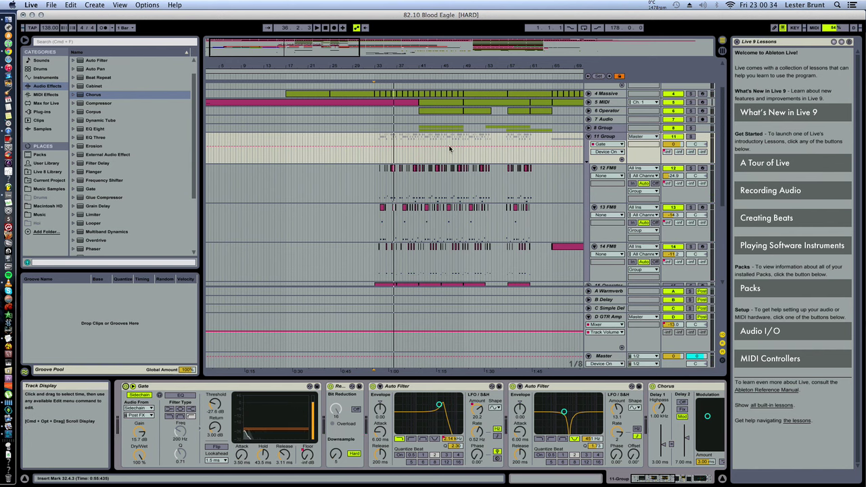
- Review the Sidechain and 11 Group tracks, and show the 20 Audio device chain to inspect its Gate
scroll(400, 120, "up", 4)
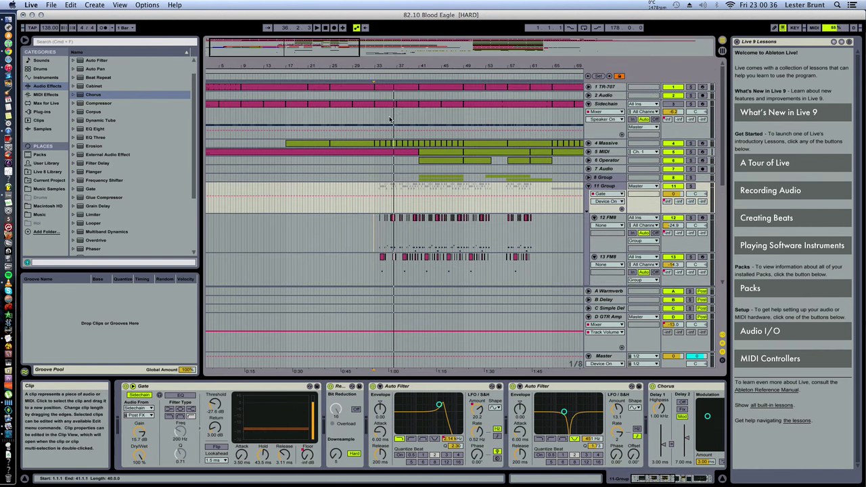
scroll(386, 123, "down", 10)
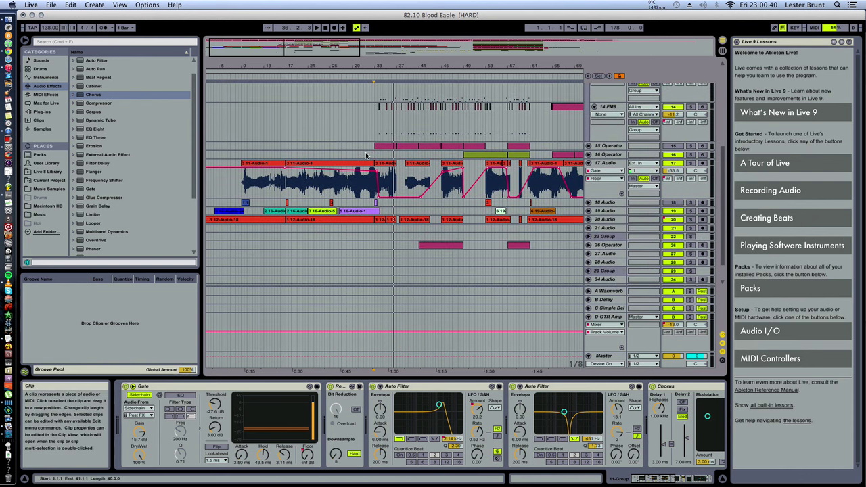
scroll(366, 156, "down", 2)
left_click(377, 192)
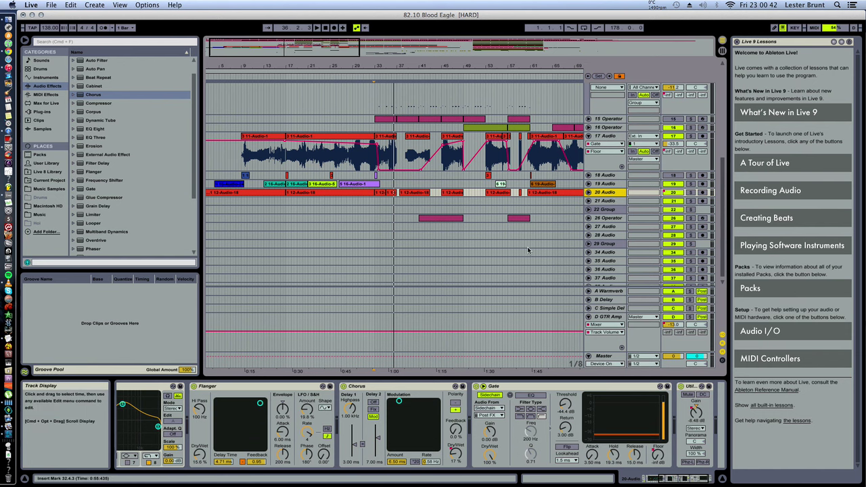
scroll(343, 176, "up", 10)
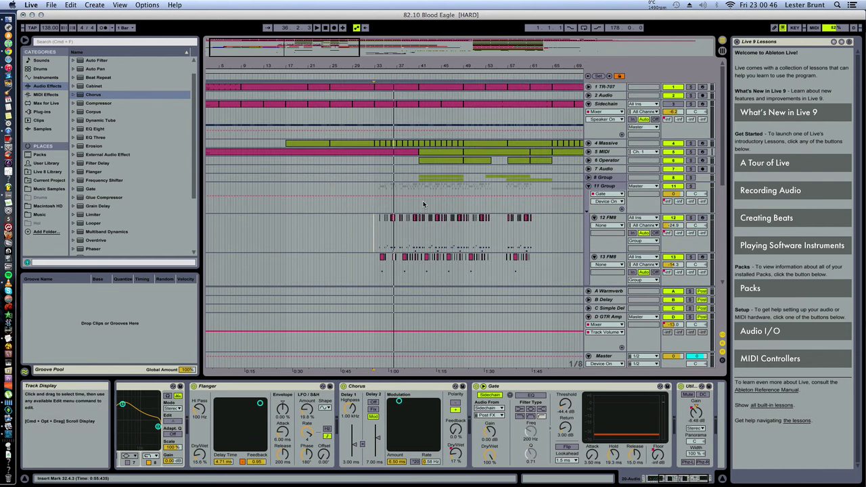
scroll(434, 210, "down", 4)
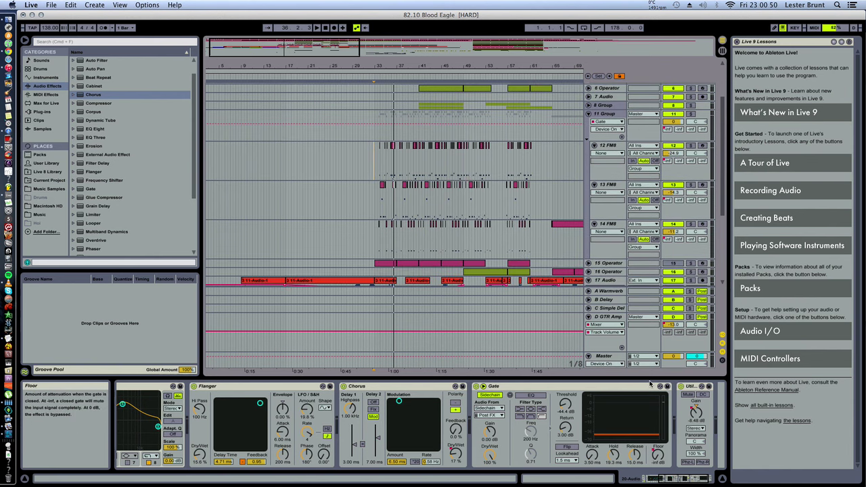
- Show the Gate Floor automation on 11 Group and play the arrangement from 39.3.3
left_click(605, 129)
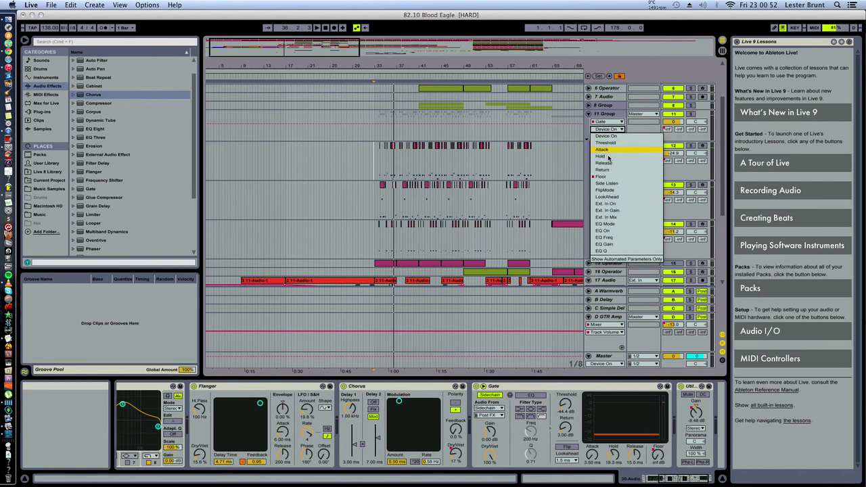
left_click(610, 177)
scroll(396, 144, "up", 2)
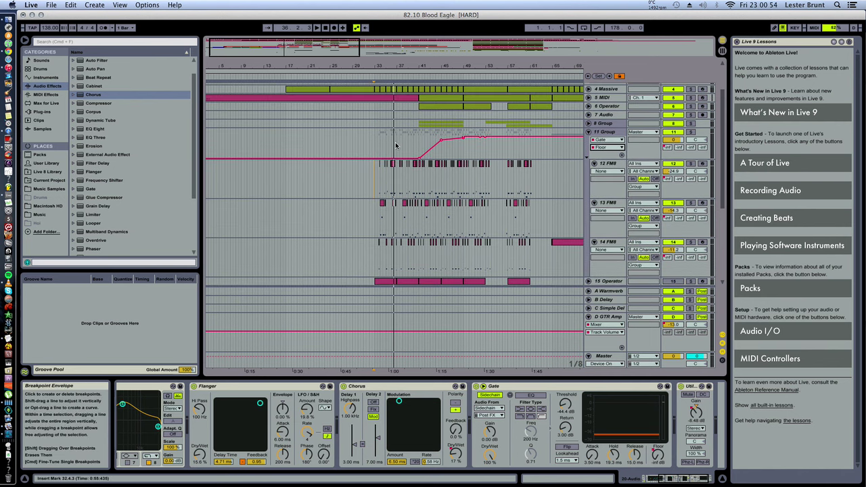
left_click(424, 147)
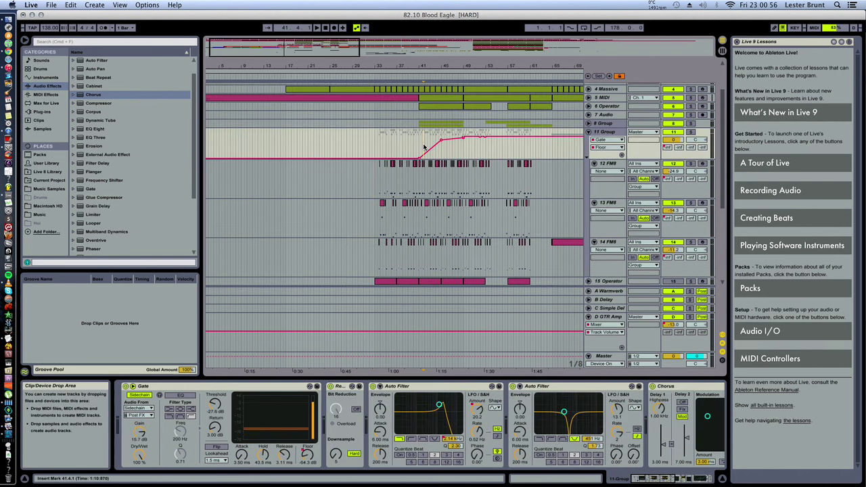
key("space")
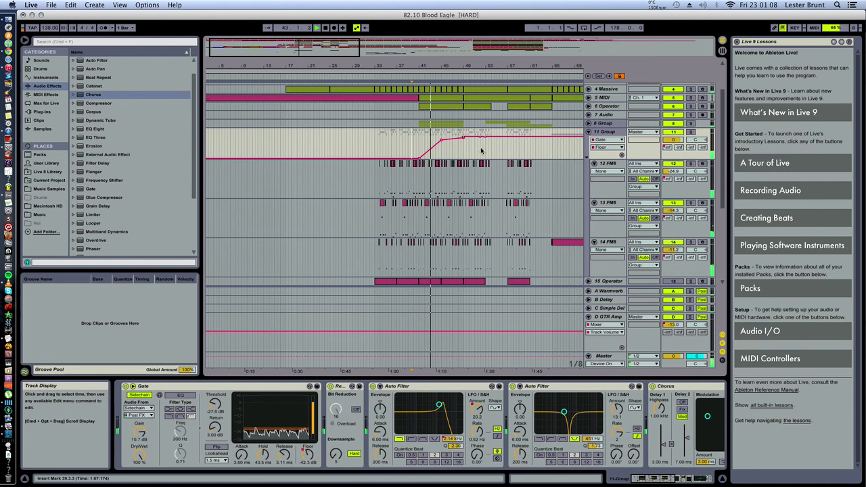
- Compare the Gate Floor envelopes on 11 Group, 17 Audio and 20 Audio during playback, including a closer look at bars 43 to 79
scroll(481, 149, "down", 3)
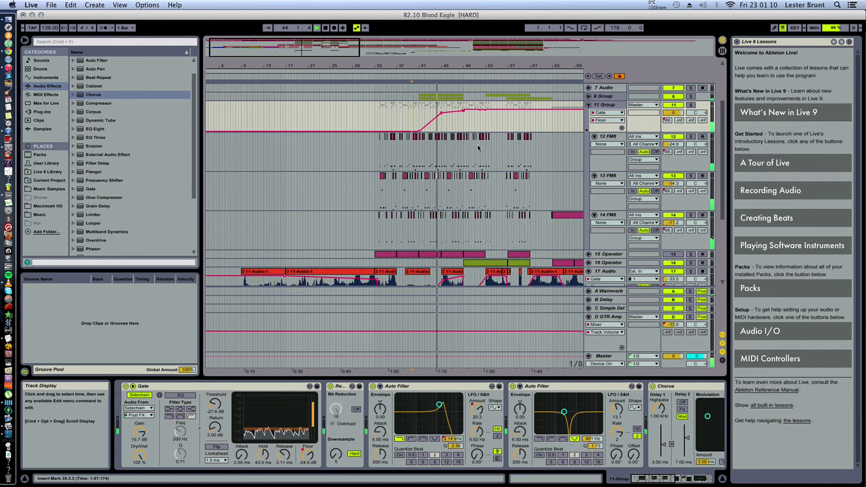
scroll(478, 148, "down", 4)
scroll(478, 148, "down", 4)
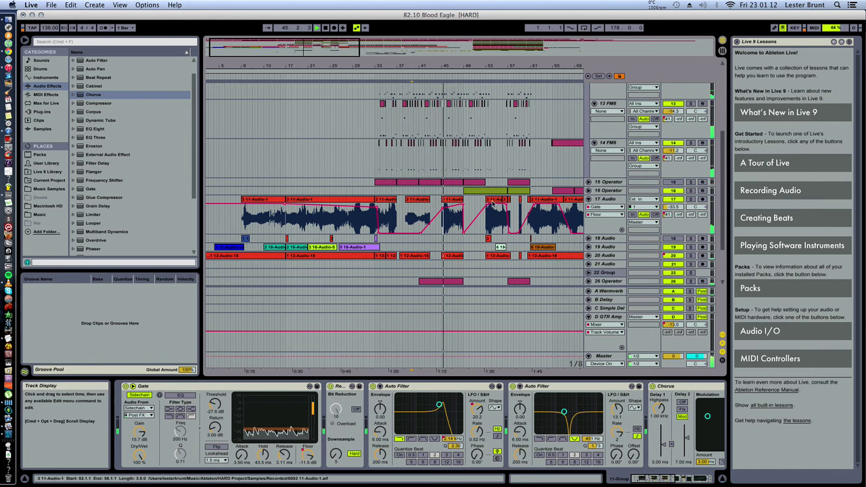
scroll(589, 258, "down", 4)
scroll(589, 257, "down", 1)
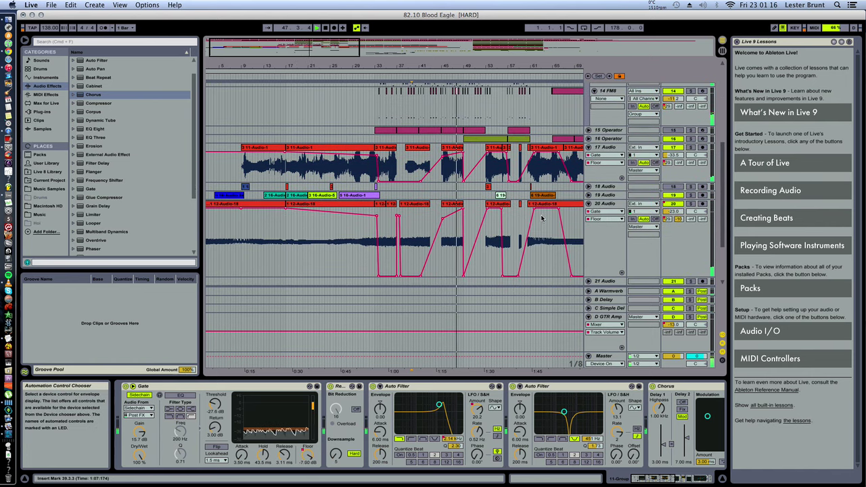
scroll(542, 218, "up", 12)
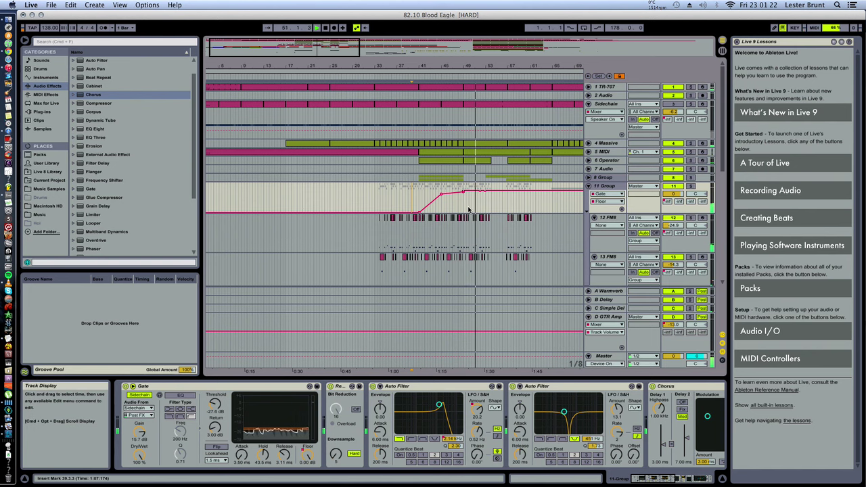
scroll(468, 210, "down", 5)
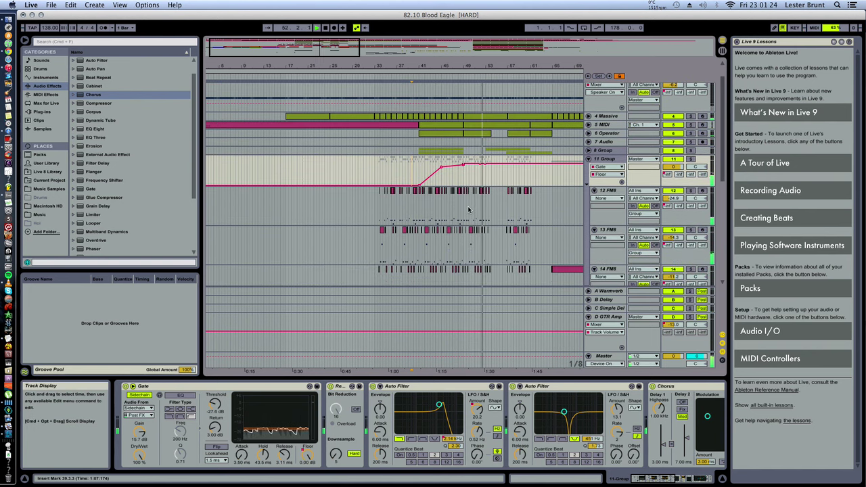
scroll(468, 210, "down", 5)
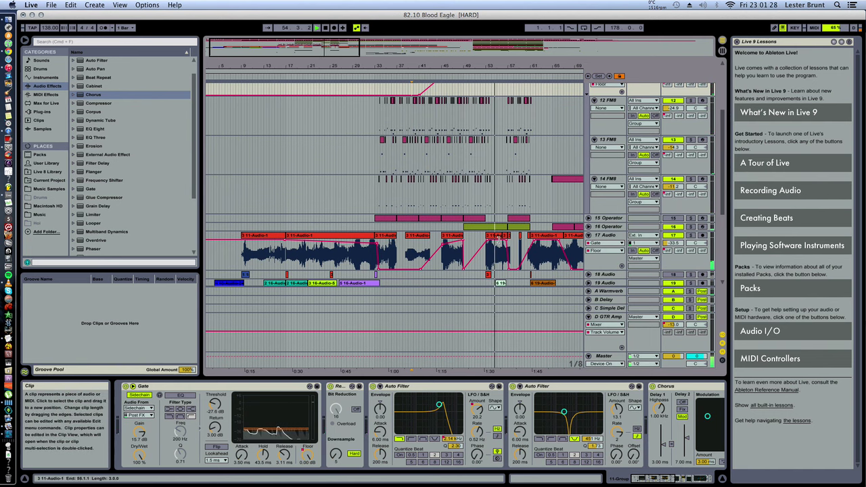
left_click_drag(412, 65, 411, 47)
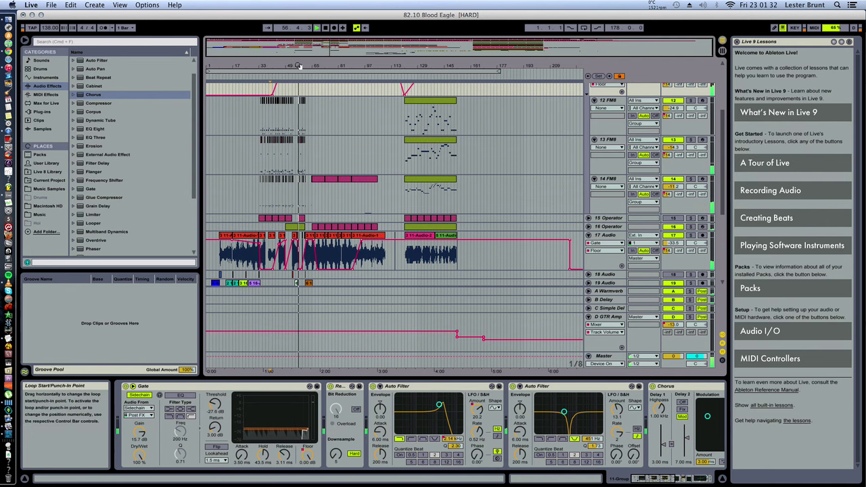
left_click_drag(293, 65, 319, 112)
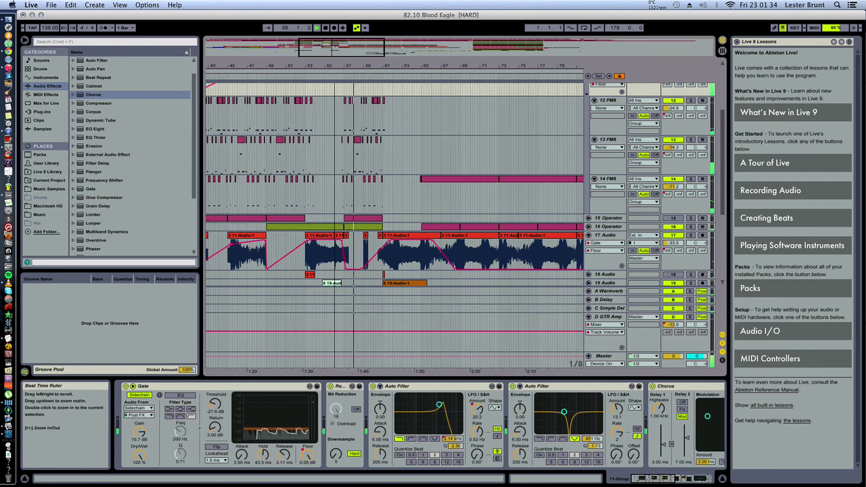
scroll(302, 137, "down", 4)
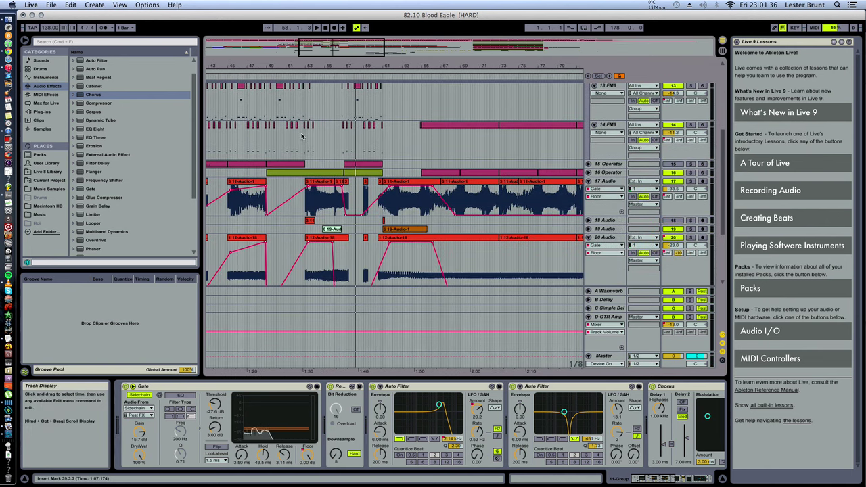
scroll(302, 137, "up", 2)
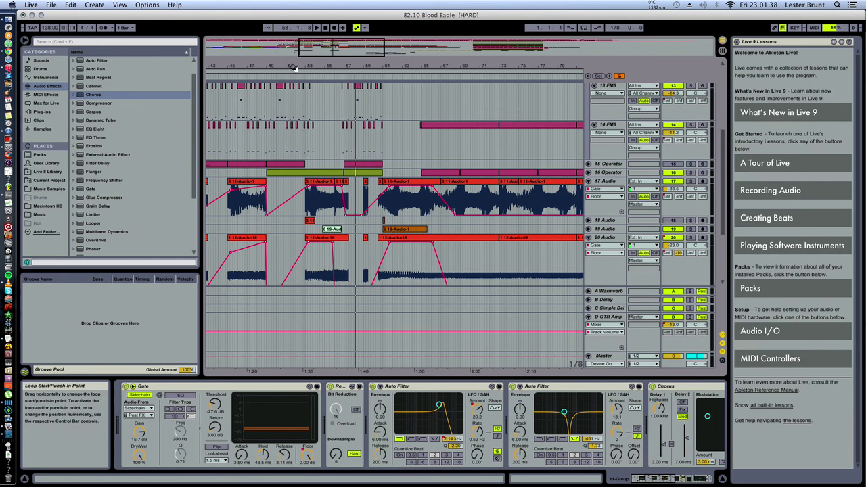
- Solo 11 Group and play it from 48.4.3, then unsolo it and play the full mix from the same point
scroll(306, 90, "up", 3)
scroll(306, 90, "left", 2)
scroll(397, 143, "up", 4)
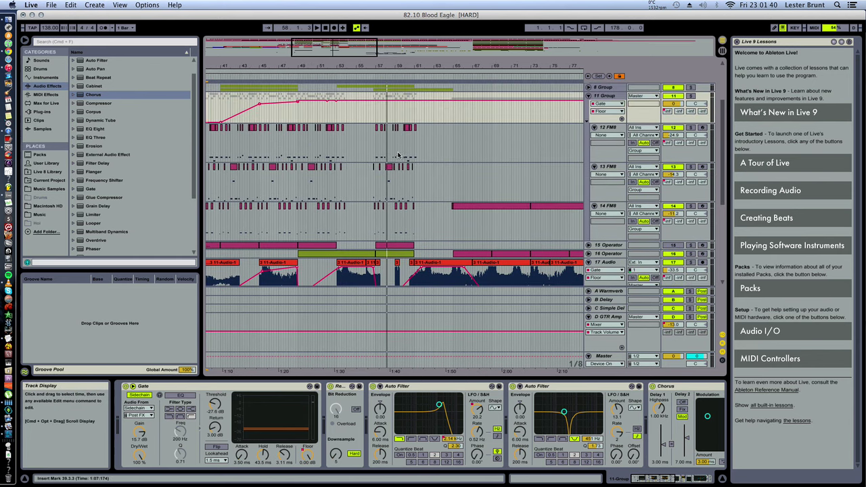
left_click(297, 142)
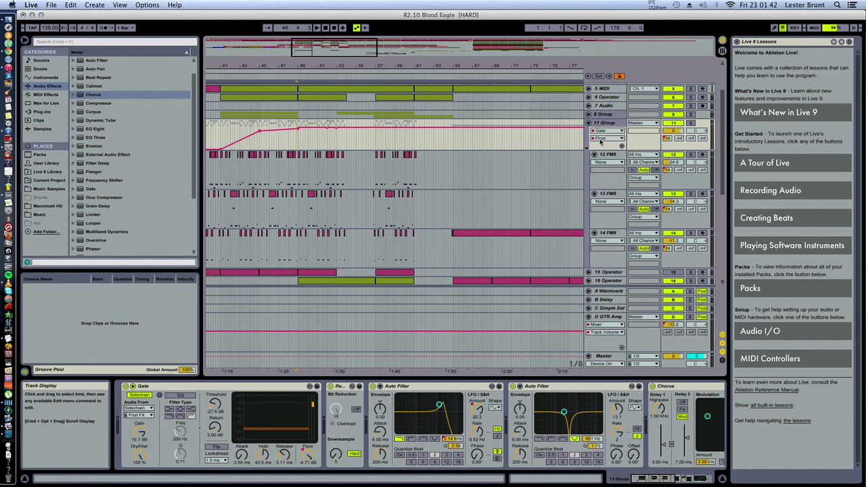
left_click(690, 122)
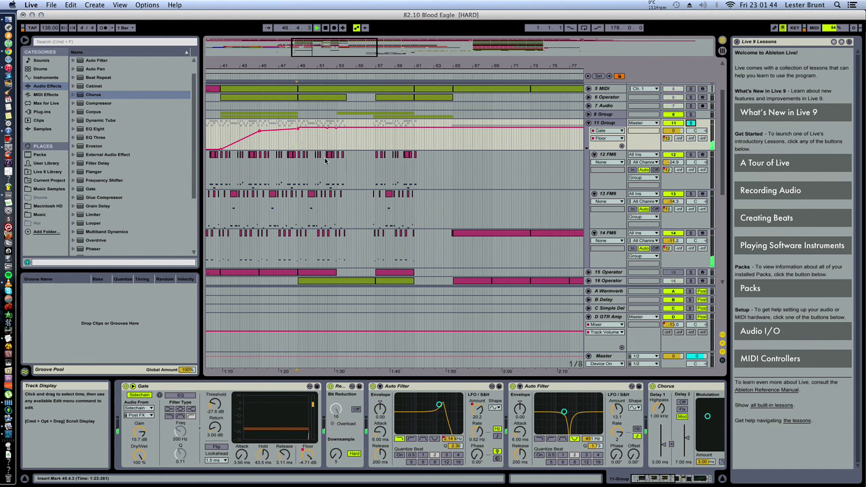
left_click(691, 123)
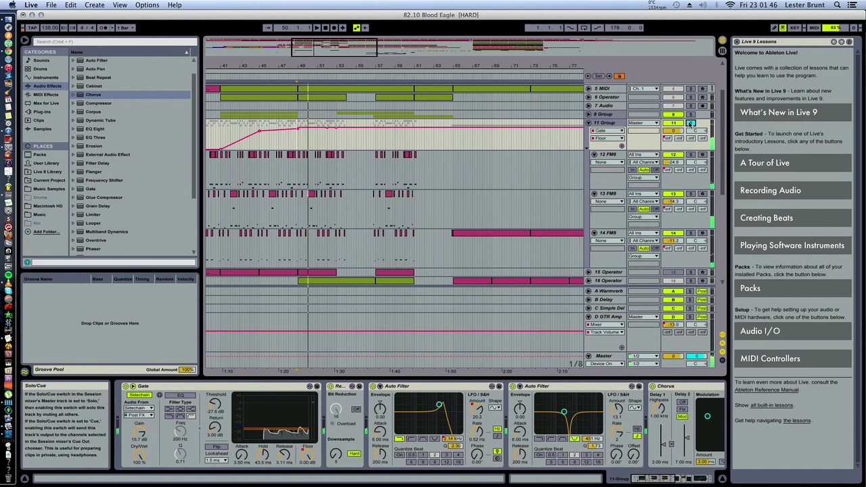
key("space")
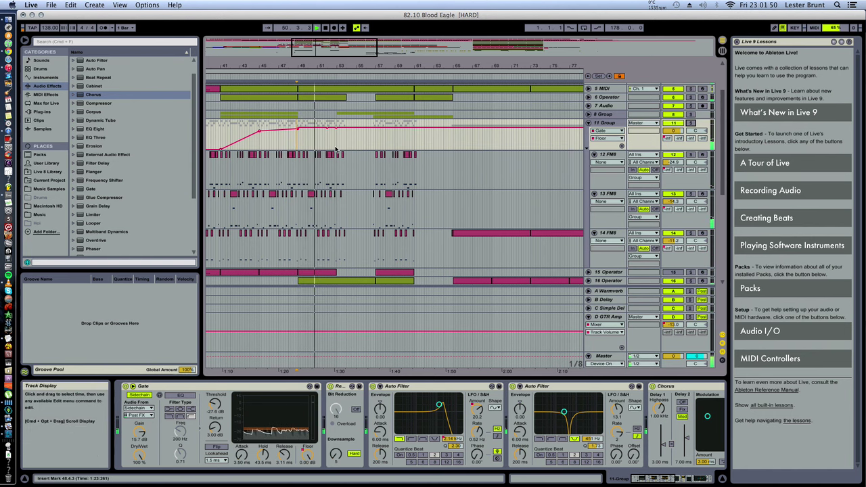
- Audition the arrangement from 53.3.3, 56.2.3 and 58.1.3 to hear the gated audio tracks against the FM8 parts
scroll(351, 161, "down", 5)
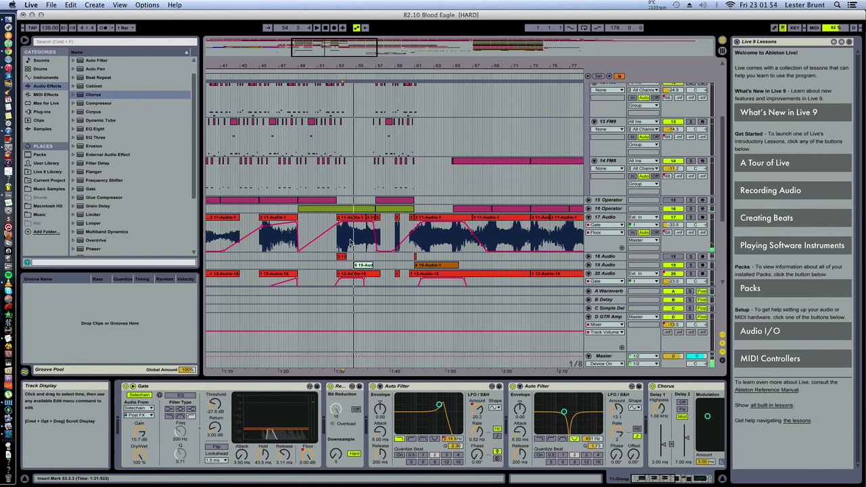
left_click(370, 176)
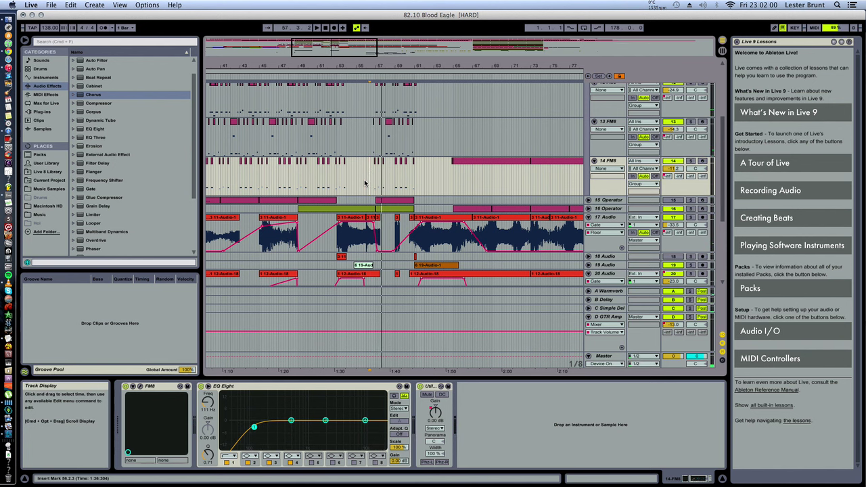
scroll(364, 182, "down", 5)
scroll(364, 183, "up", 10)
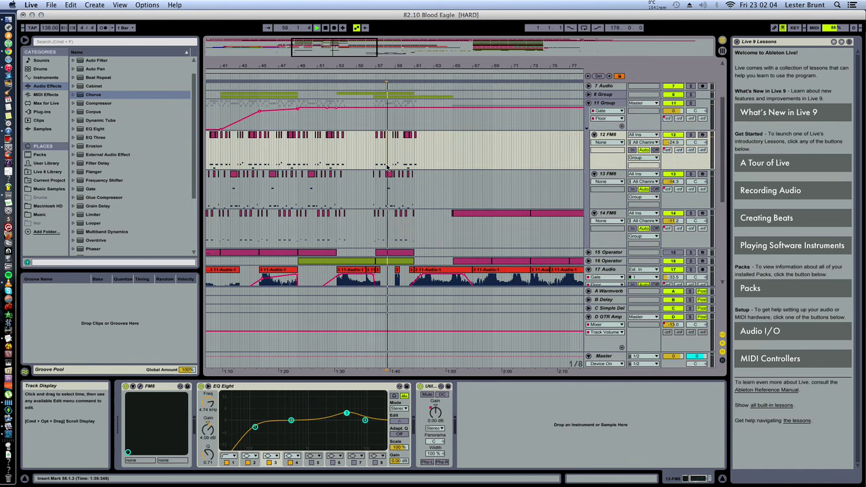
left_click(388, 168)
key("space")
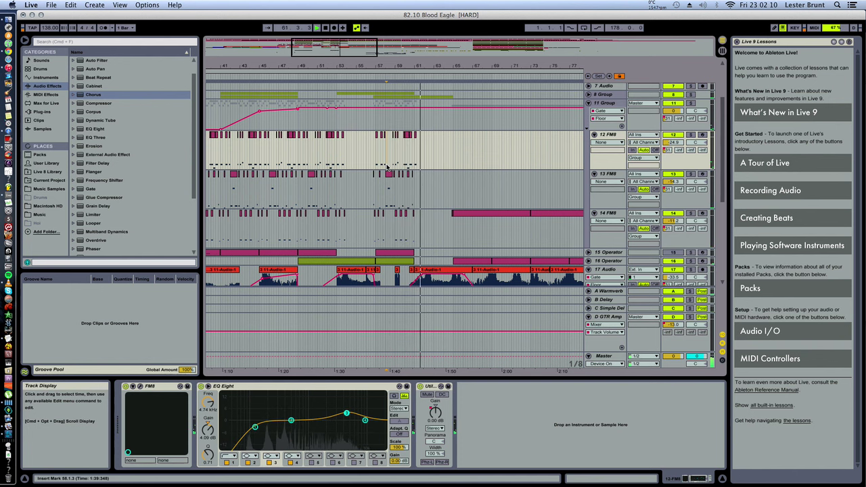
- Examine the Gate Floor envelopes on 17 Audio and 20 Audio from the current section out to the whole arrangement
key("super+z")
key("super+z")
key("super+z")
key("super+z")
key("super+z")
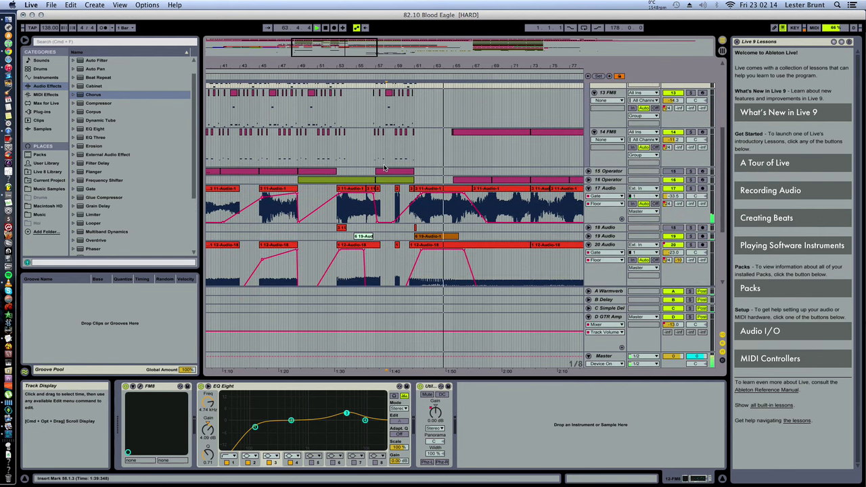
key("super+z")
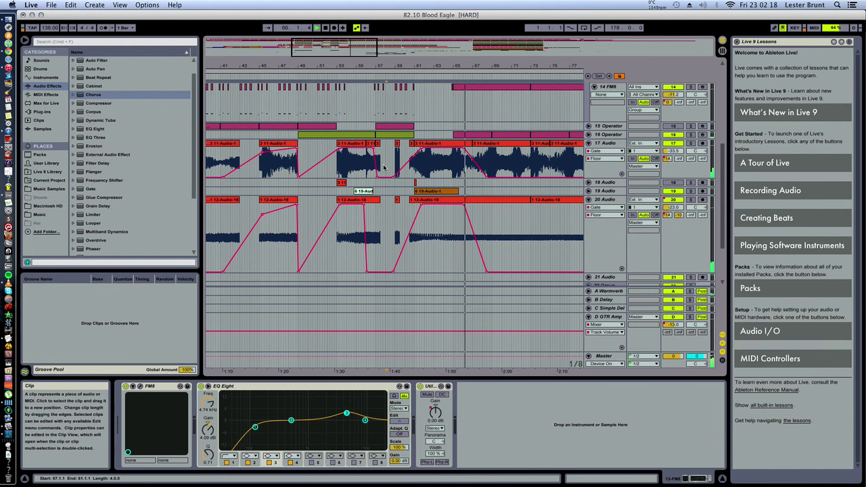
left_click_drag(384, 66, 383, 42)
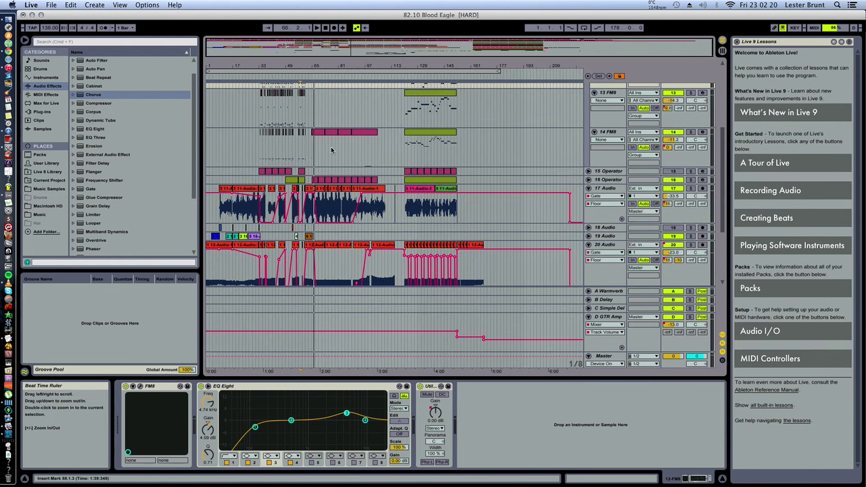
scroll(368, 218, "down", 5)
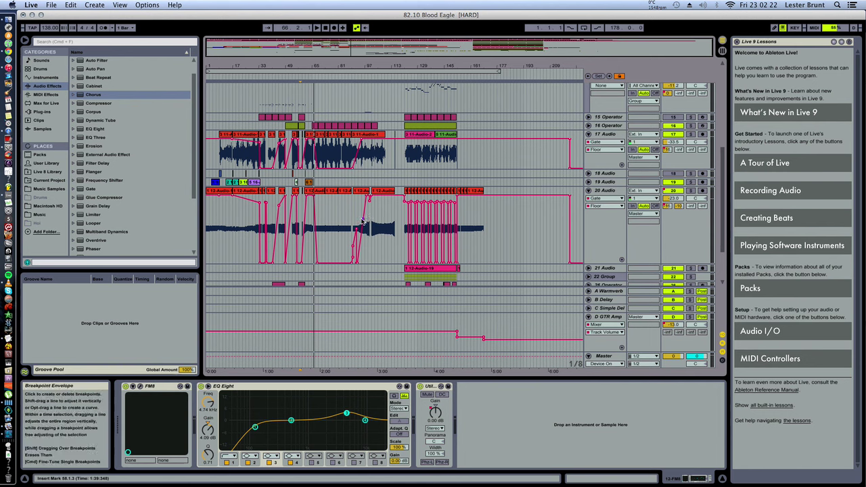
- Solo 20 Audio and play it from 91.3.1 to hear its Gate Floor ramp
left_click(352, 192)
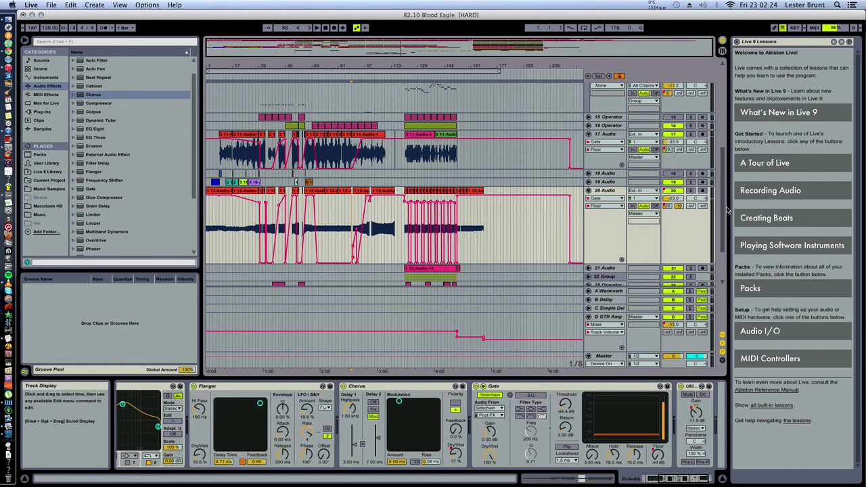
left_click(357, 214)
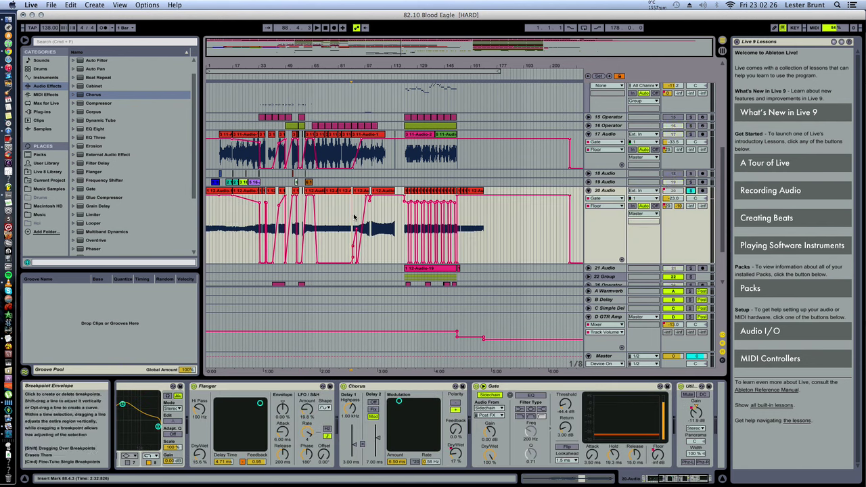
key("space")
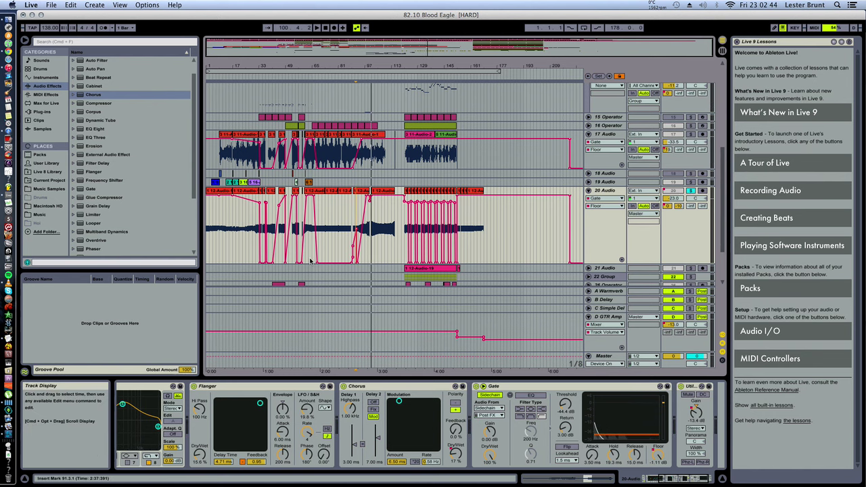
- Show the Sidechain track's devices and inspect the Ride notes in its MIDI clips, including those at 49.1.1 and 121.1.1
scroll(408, 212, "up", 10)
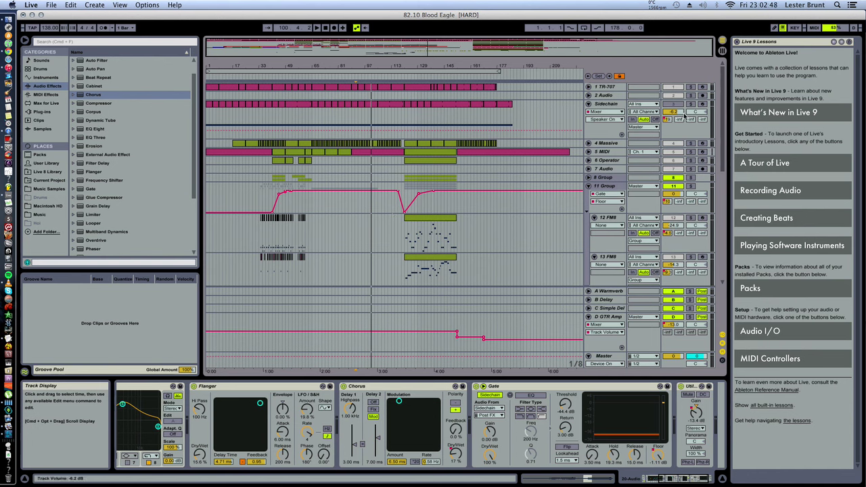
left_click(604, 105)
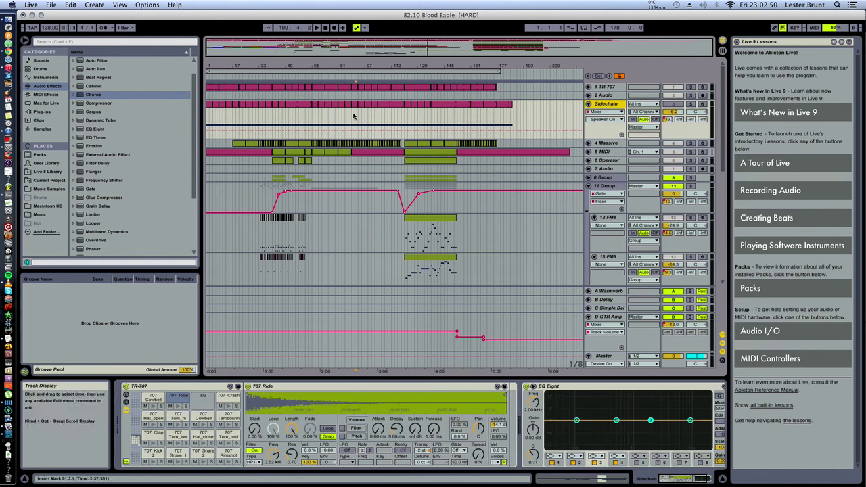
double_click(298, 105)
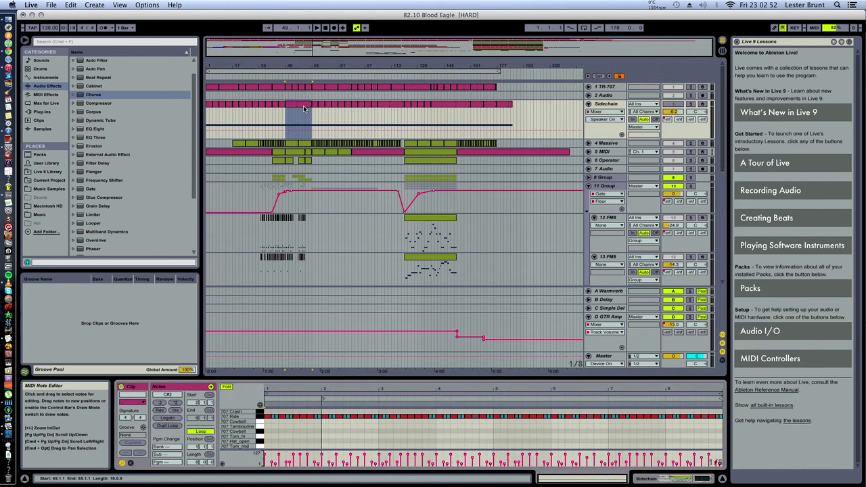
left_click(396, 108)
left_click_drag(416, 107, 411, 107)
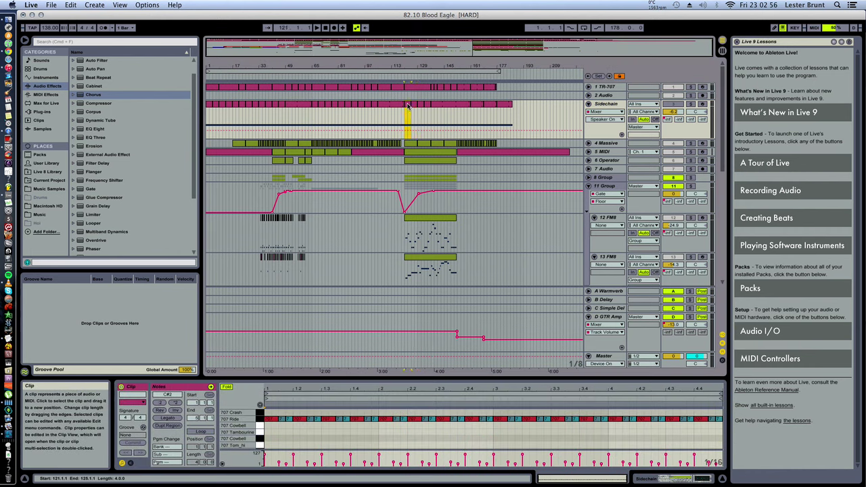
scroll(354, 195, "down", 4)
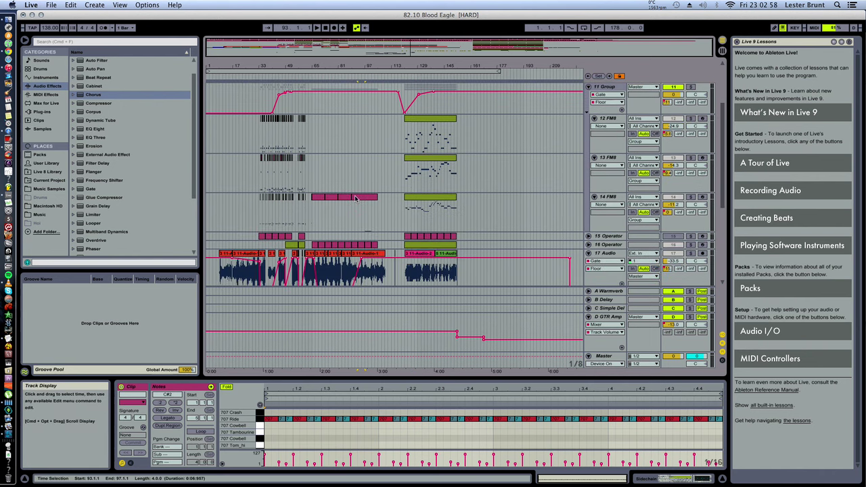
- Look over the automated tracks and fold 11 Group, 20 Audio and 17 Audio to get a compact arrangement overview
scroll(465, 196, "down", 8)
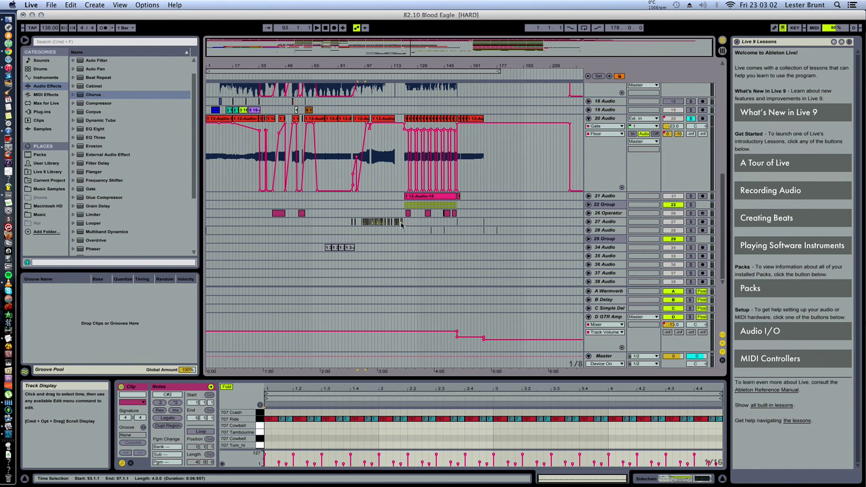
scroll(379, 236, "up", 3)
scroll(378, 237, "up", 2)
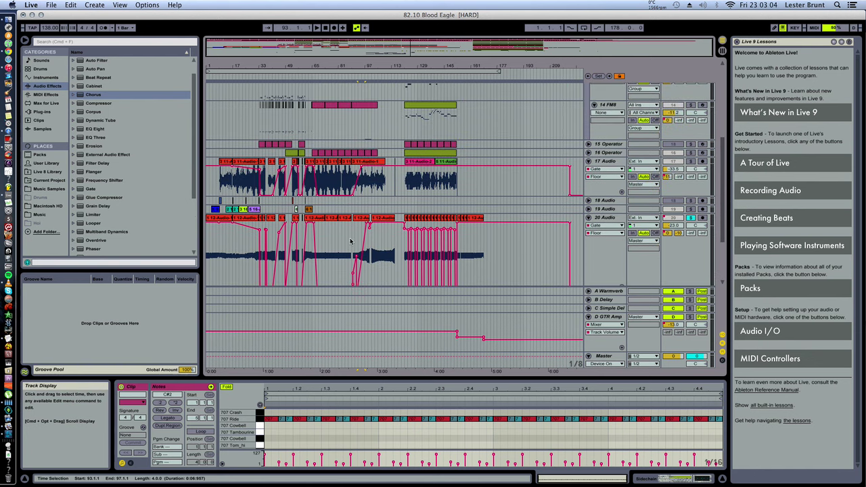
scroll(297, 242, "down", 4)
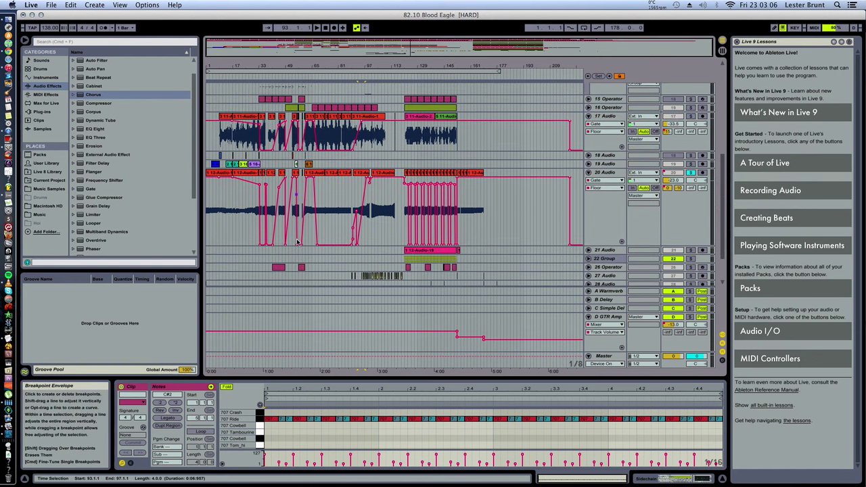
scroll(297, 242, "up", 8)
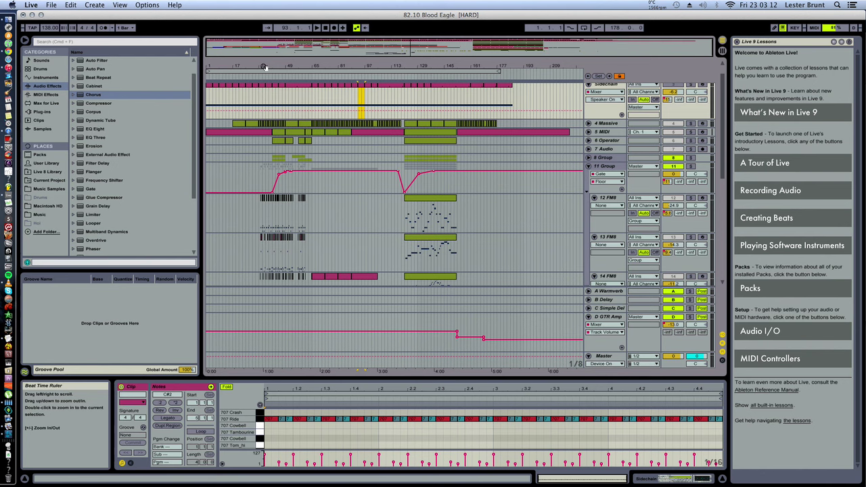
left_click_drag(262, 67, 263, 73)
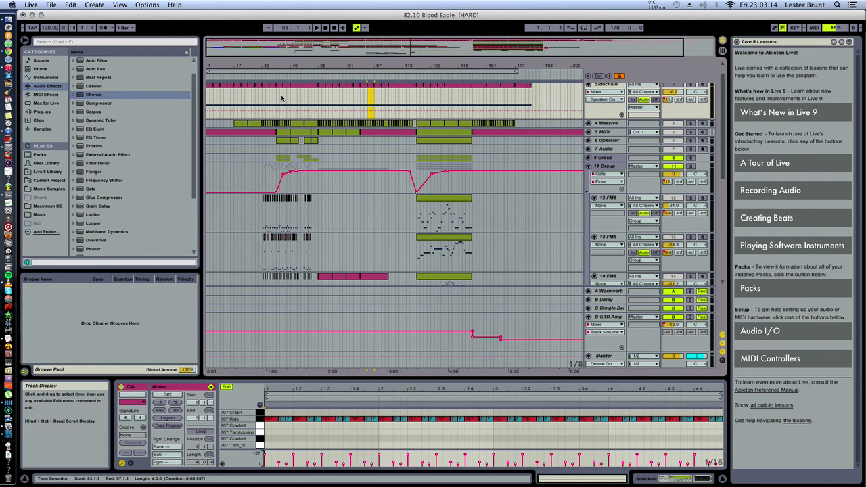
left_click(589, 167)
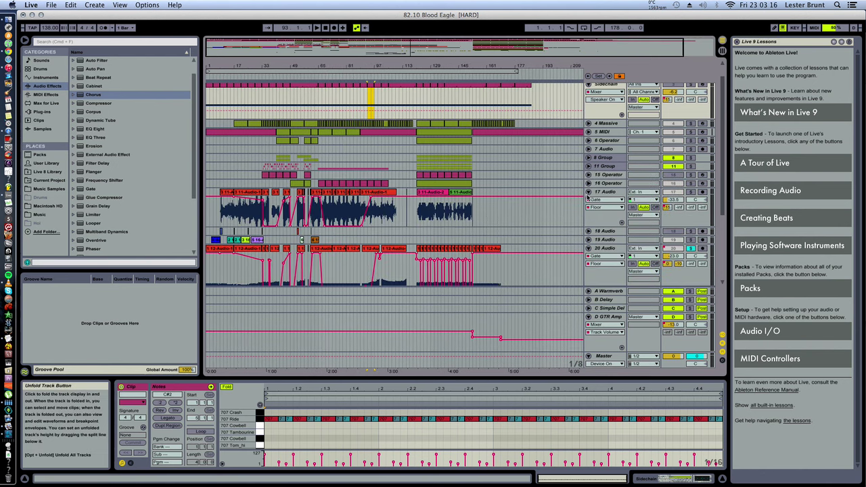
left_click(589, 249)
scroll(491, 235, "down", 3)
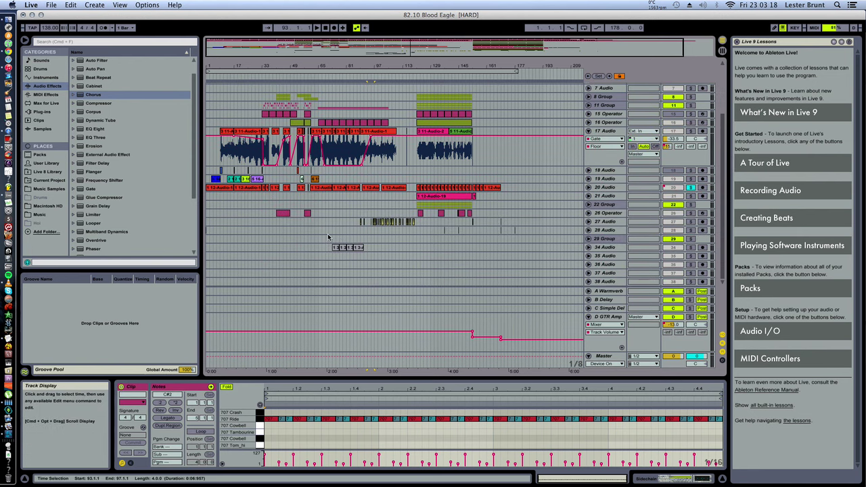
scroll(328, 237, "up", 4)
left_click(589, 213)
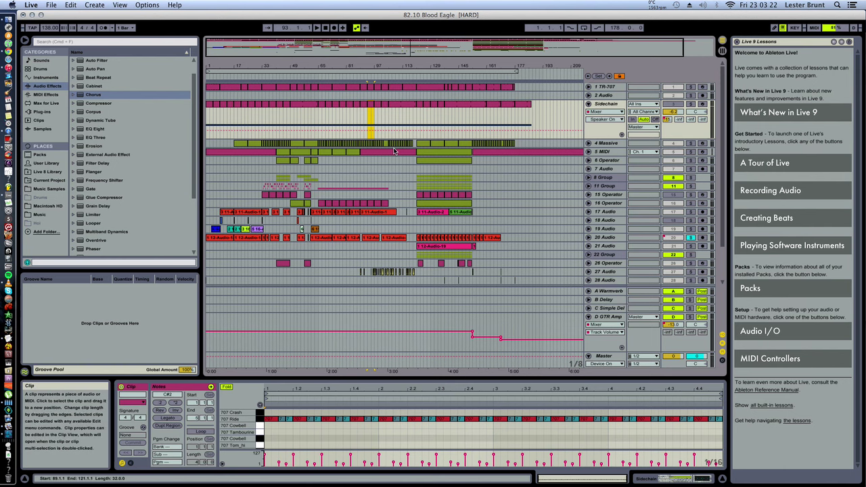
- Take 20 Audio out of solo and play the whole arrangement from 1.1.1
left_click_drag(302, 65, 300, 69)
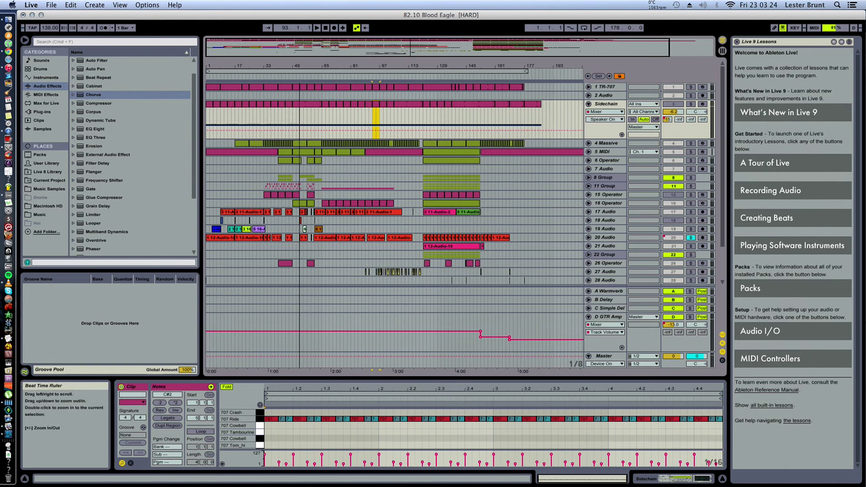
left_click(325, 29)
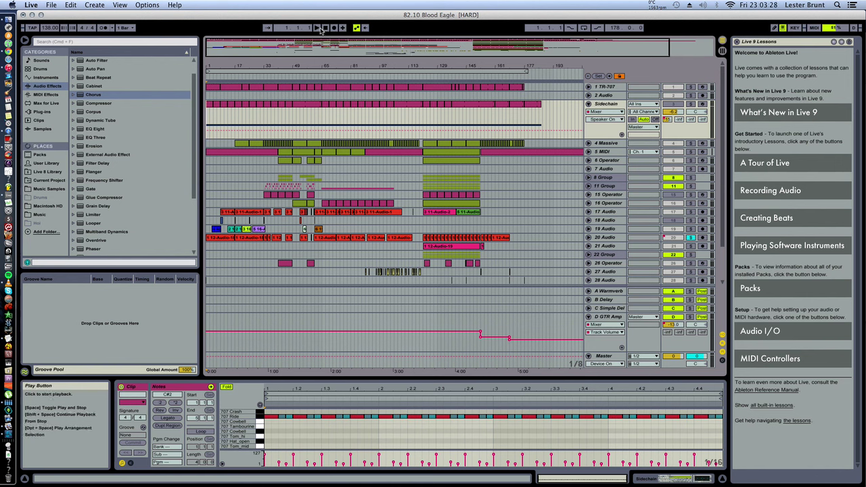
left_click(317, 28)
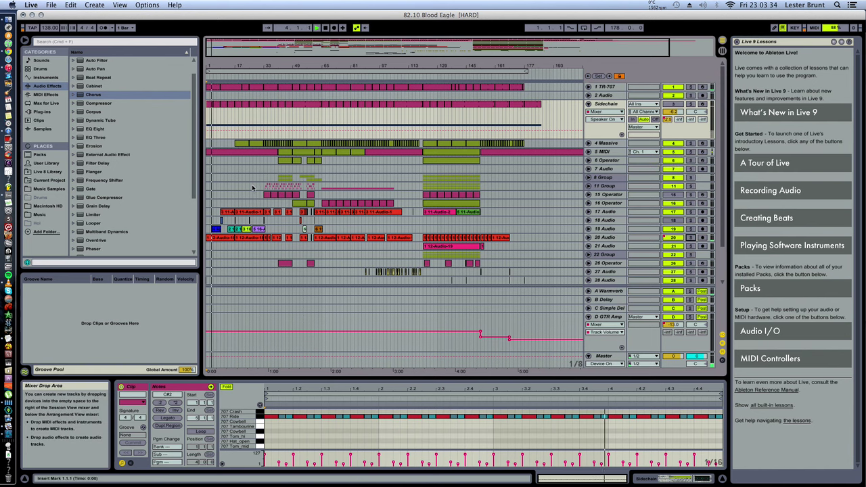
- Unfold 20 Audio to view its Gate Floor envelope and show the sample of its first clip at 1.1.1
scroll(253, 188, "down", 2)
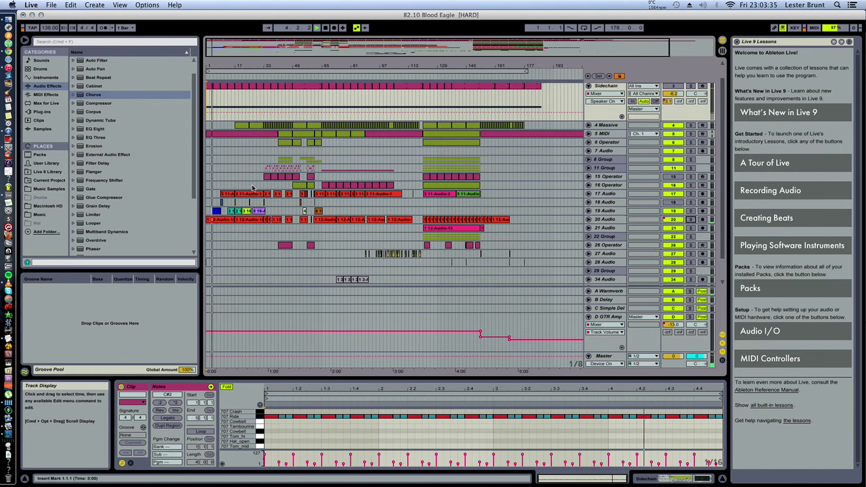
left_click(589, 220)
scroll(393, 203, "down", 3)
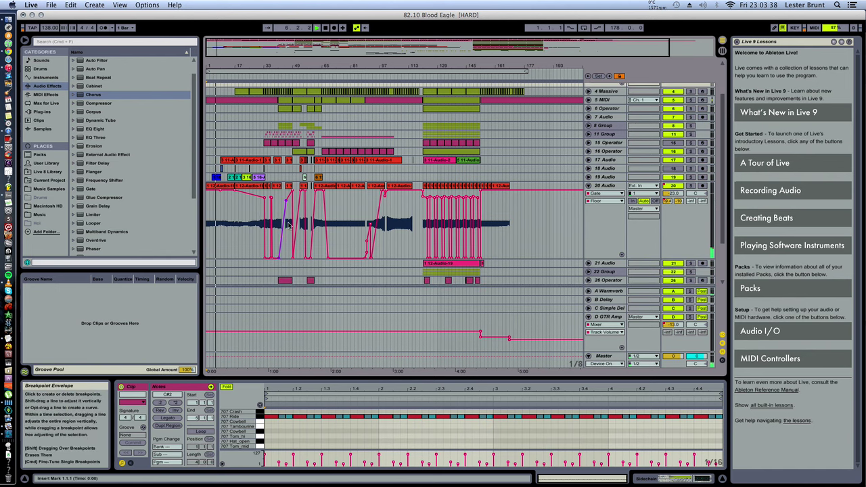
left_click(230, 186)
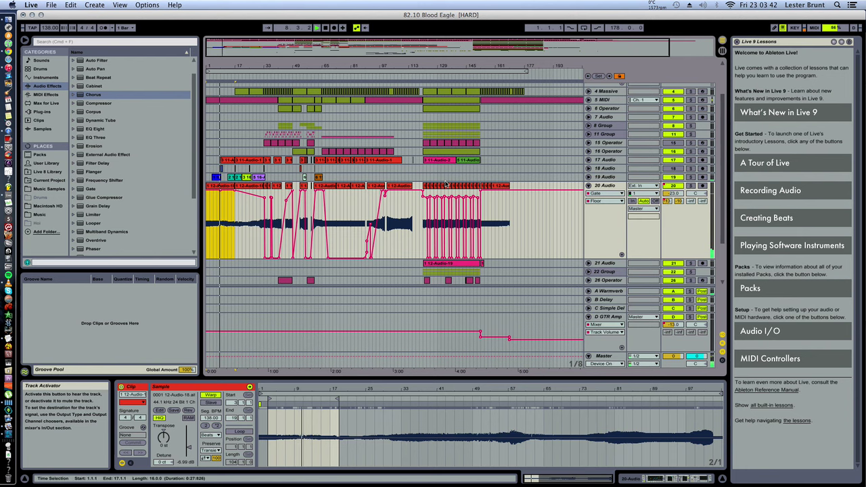
- Unfold the TR-707 track and inspect its device chain from the end effects back to the drum rack
scroll(445, 184, "up", 3)
scroll(446, 185, "up", 1)
left_click(604, 88)
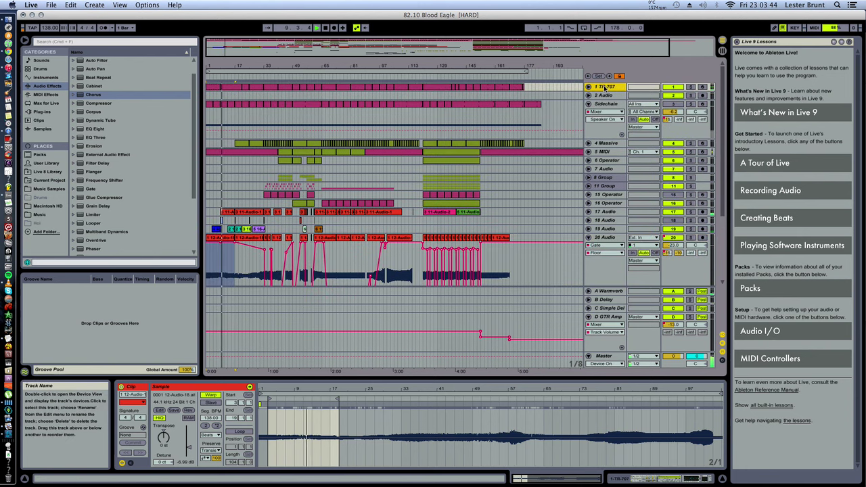
left_click(588, 87)
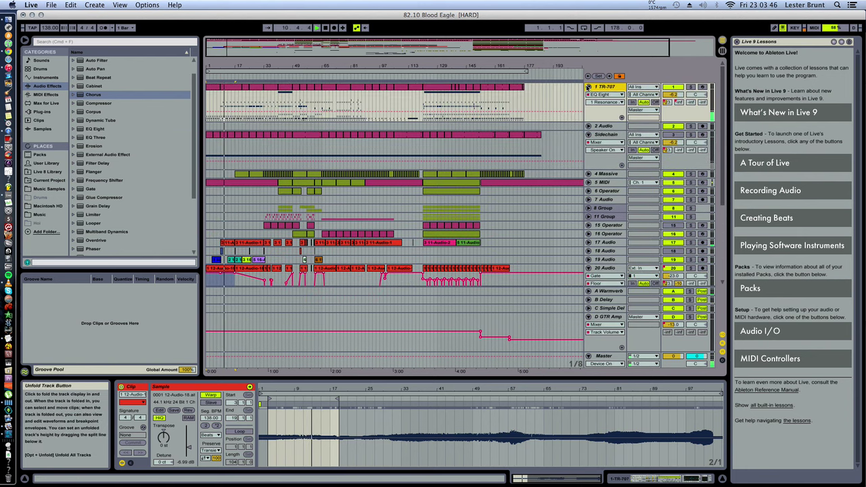
left_click(690, 479)
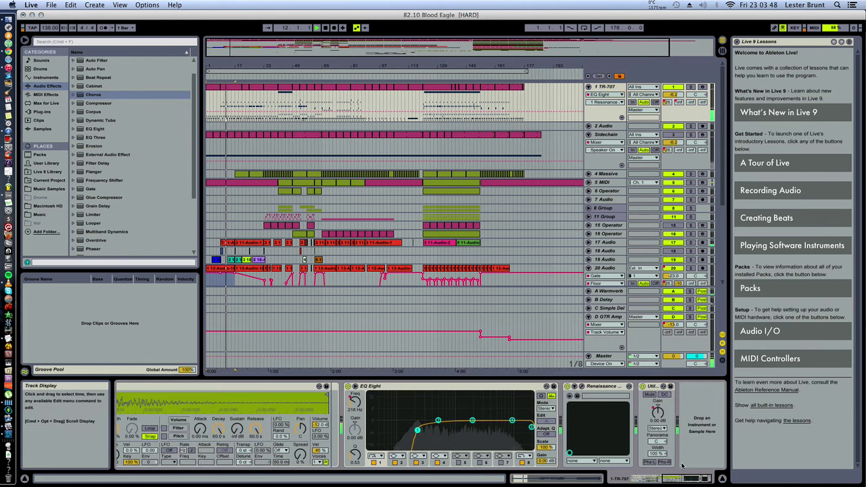
left_click(621, 479)
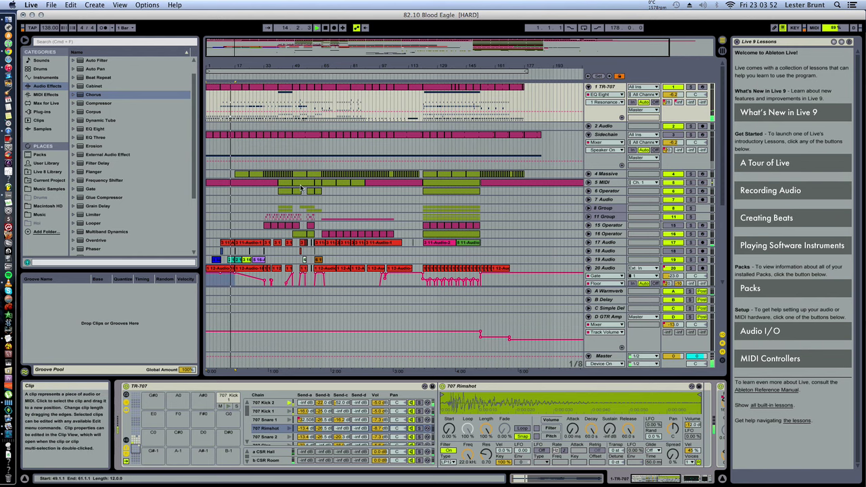
- Fold 20 Audio, unfold 17 Audio and inspect its device chain from the sidechained Gate back to EQ Eight
scroll(338, 193, "down", 3)
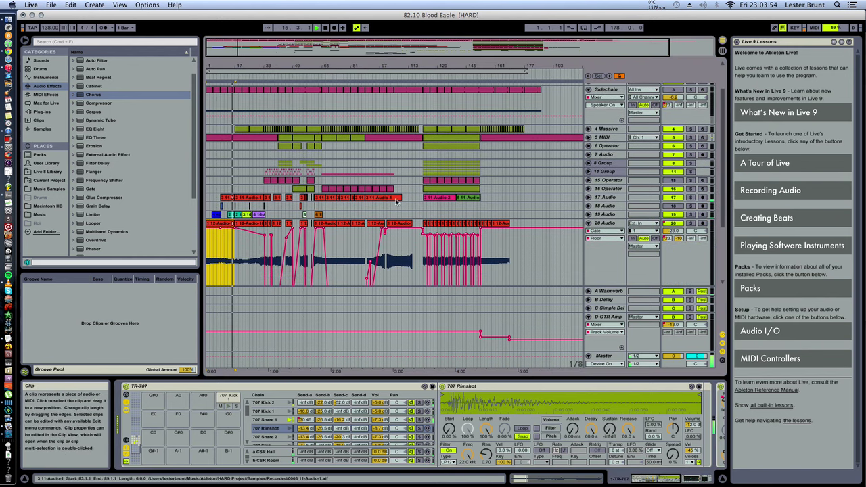
left_click(589, 223)
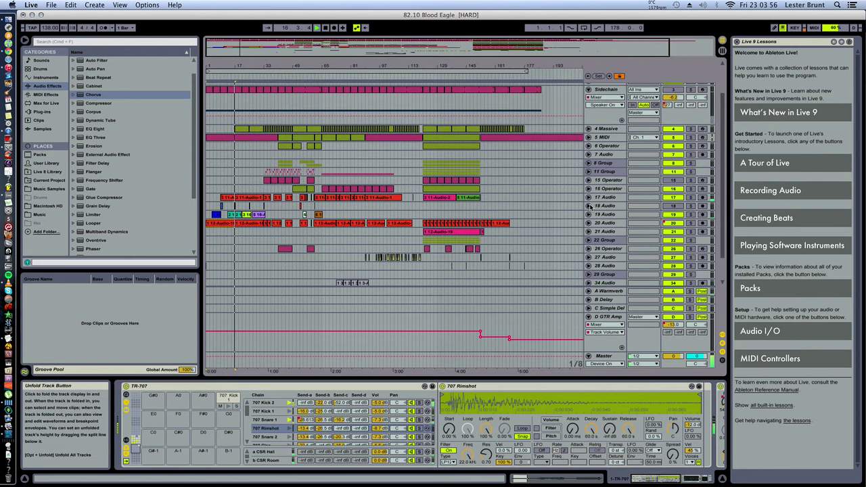
left_click(589, 206)
left_click(589, 205)
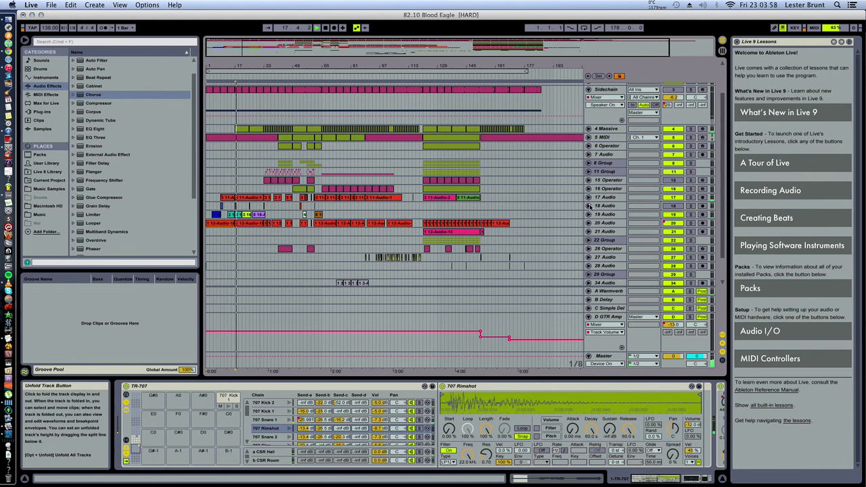
left_click(588, 198)
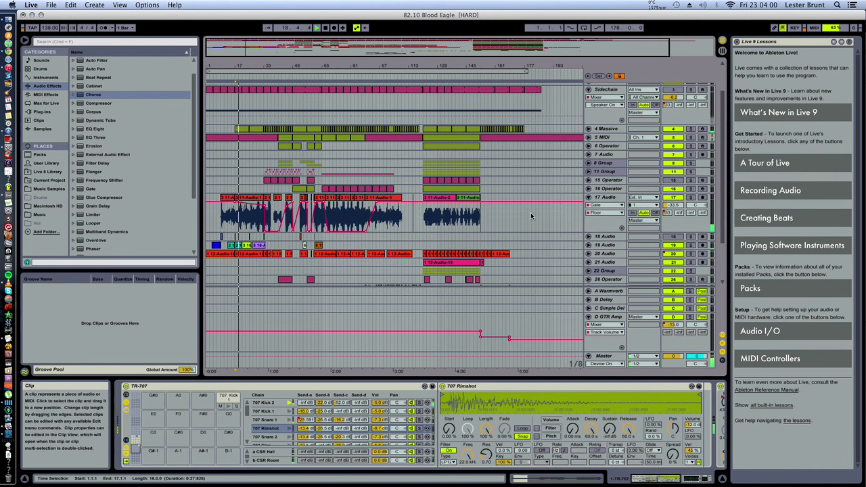
left_click(608, 198)
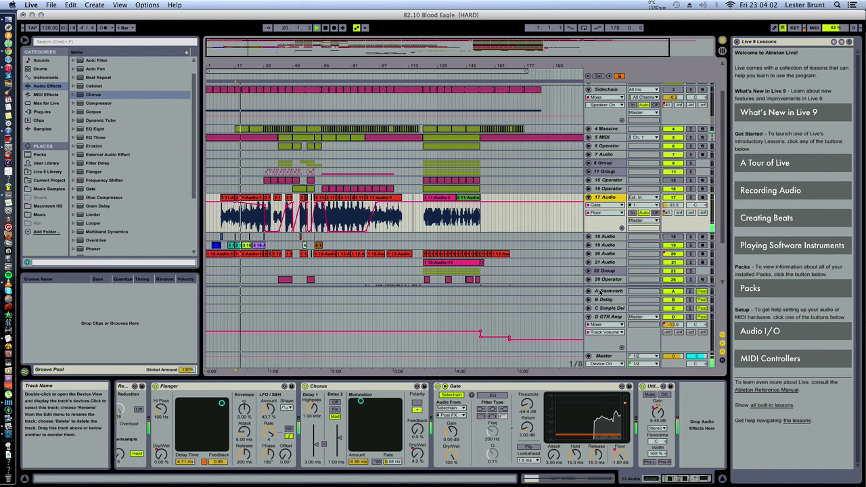
left_click_drag(682, 479, 658, 478)
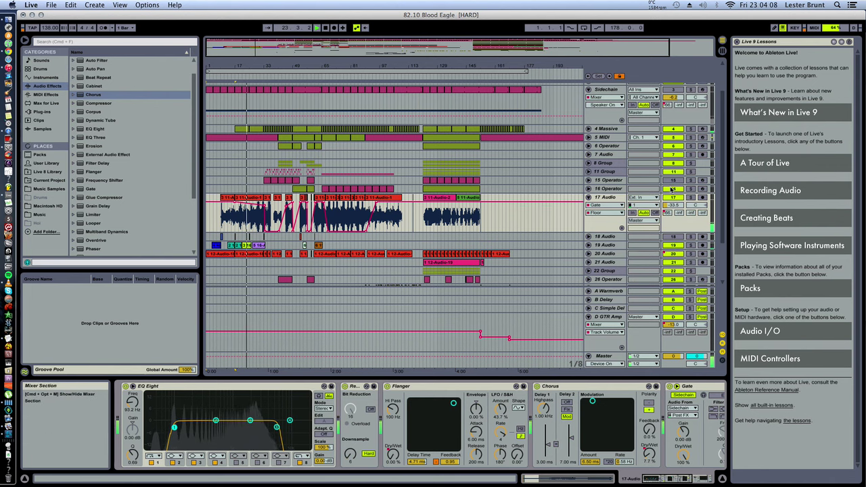
- Fold 17 Audio during playback
scroll(397, 215, "up", 2)
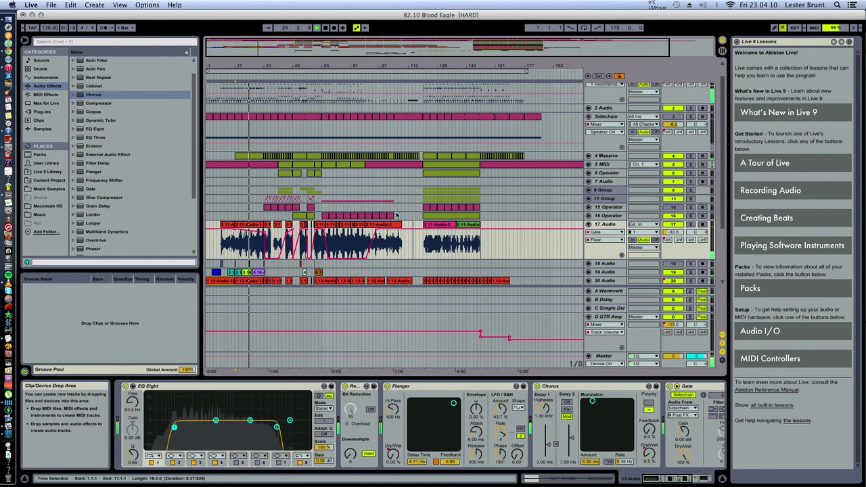
scroll(373, 206, "up", 2)
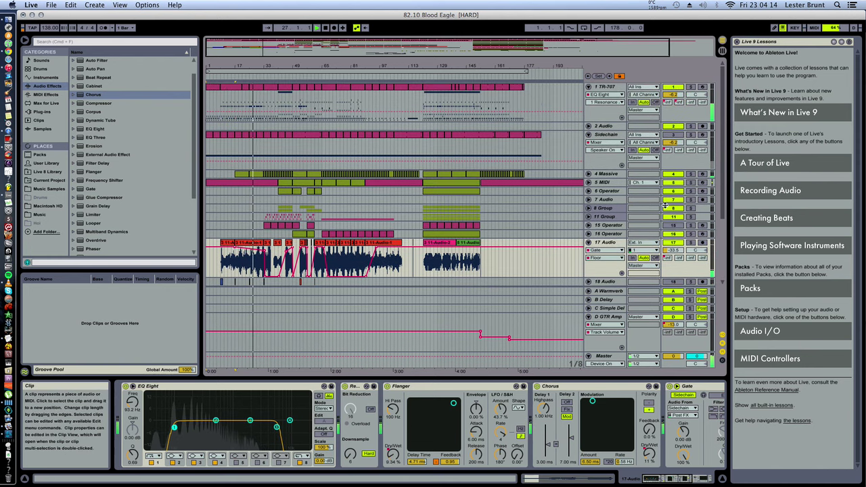
left_click(590, 244)
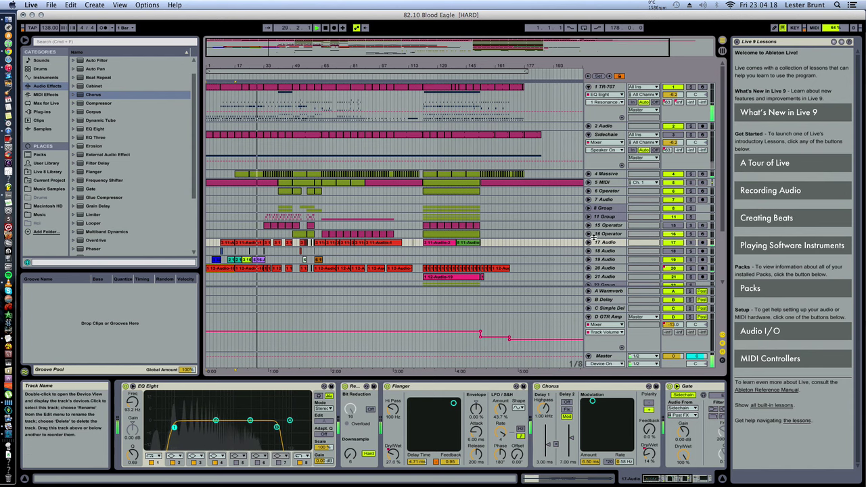
- Unfold 15 Operator and set its automation device chooser to None so only its MIDI clips are displayed
scroll(593, 238, "down", 3)
scroll(593, 239, "down", 2)
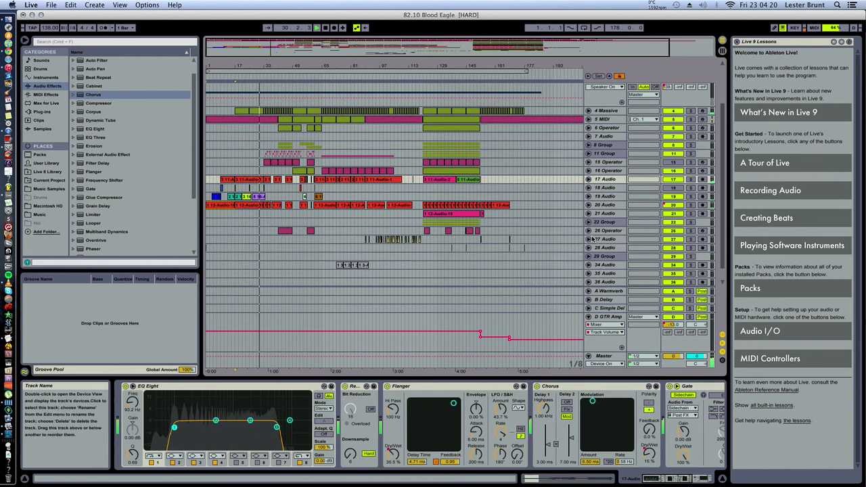
scroll(592, 238, "down", 1)
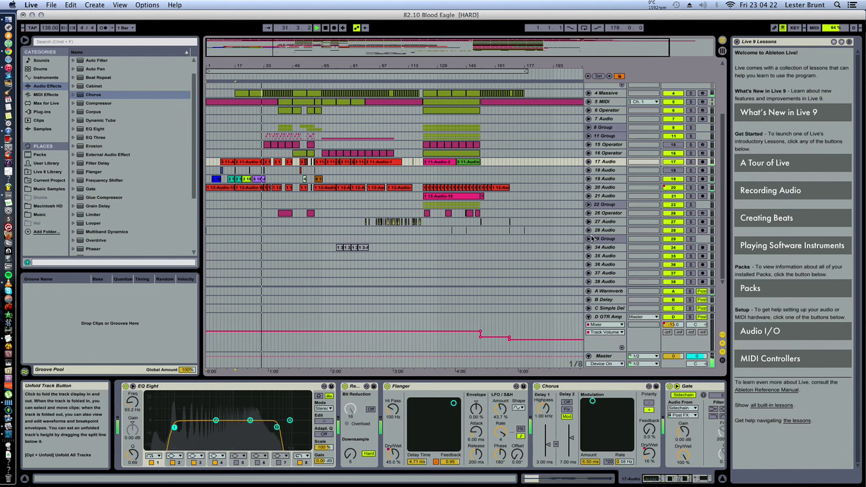
scroll(592, 239, "up", 3)
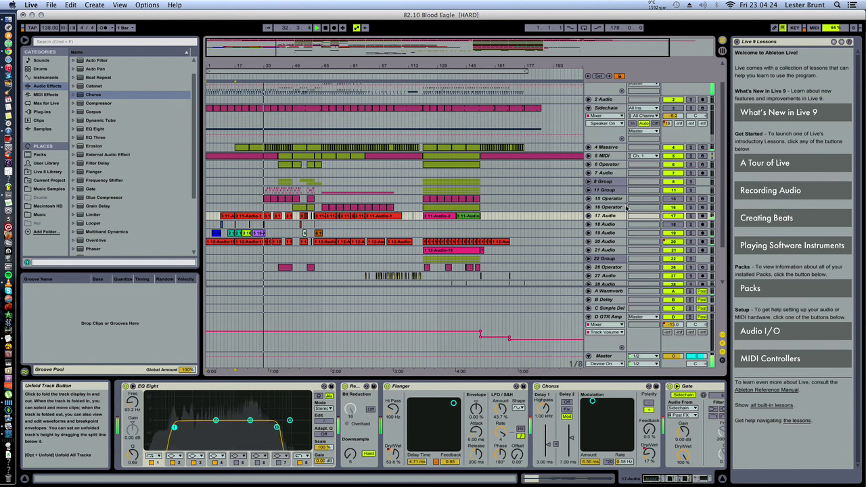
left_click(587, 200)
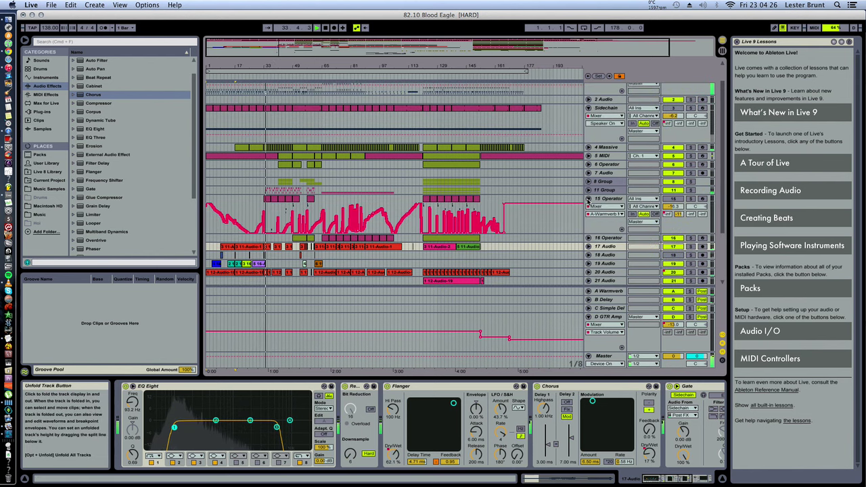
left_click(594, 207)
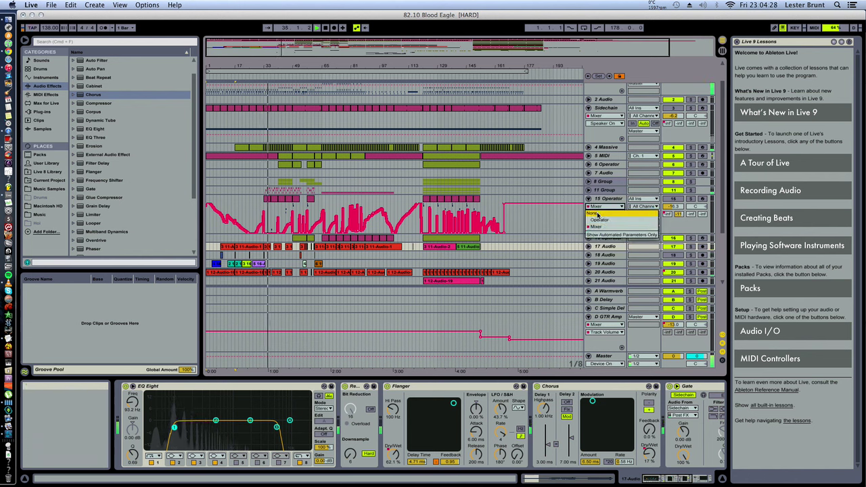
left_click(598, 216)
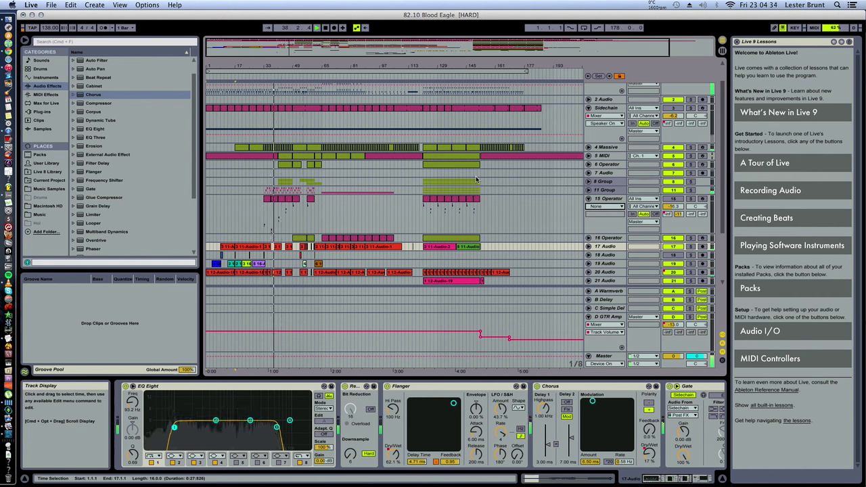
- Unfold 11 Group to show its Gate Floor envelope and the FM8 tracks inside it
left_click(352, 158)
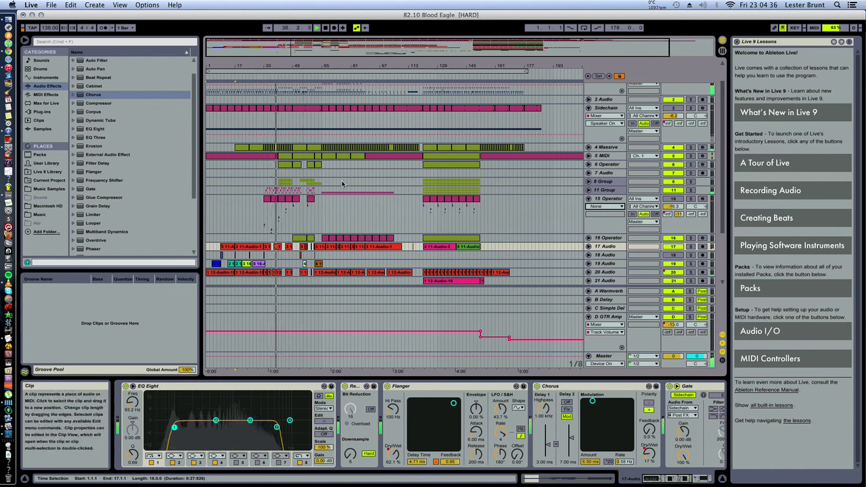
left_click(589, 190)
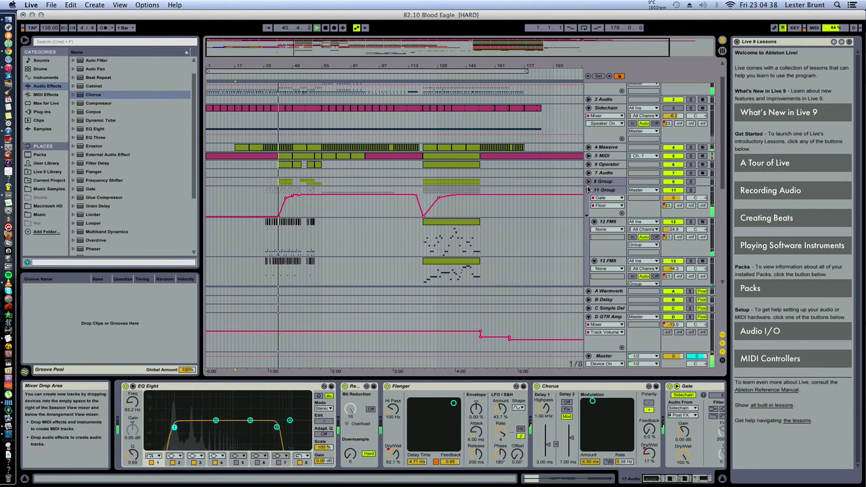
- Fold 11 Group and unfold 8 Group to show the 9 Operator and 10 Operator tracks inside it
left_click(588, 183)
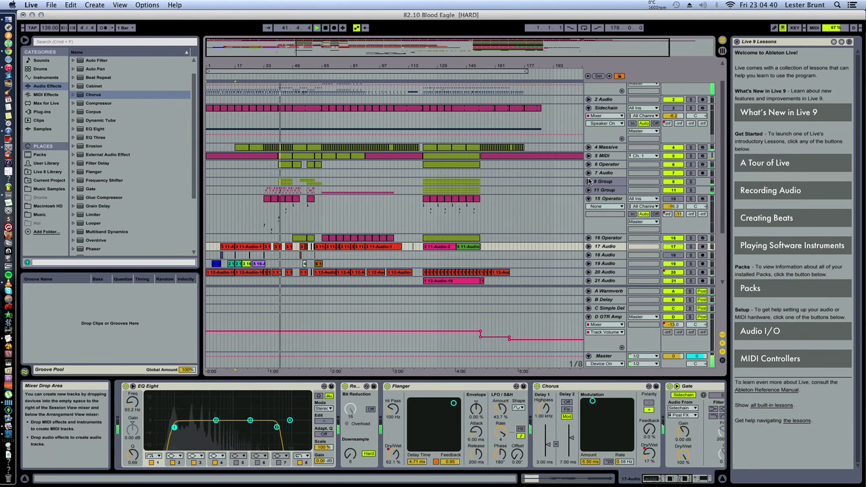
left_click(588, 181)
scroll(484, 213, "down", 3)
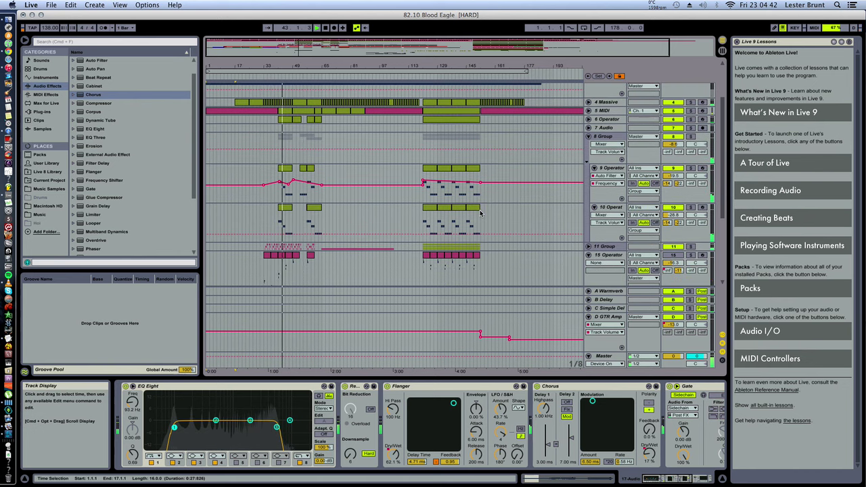
left_click(619, 168)
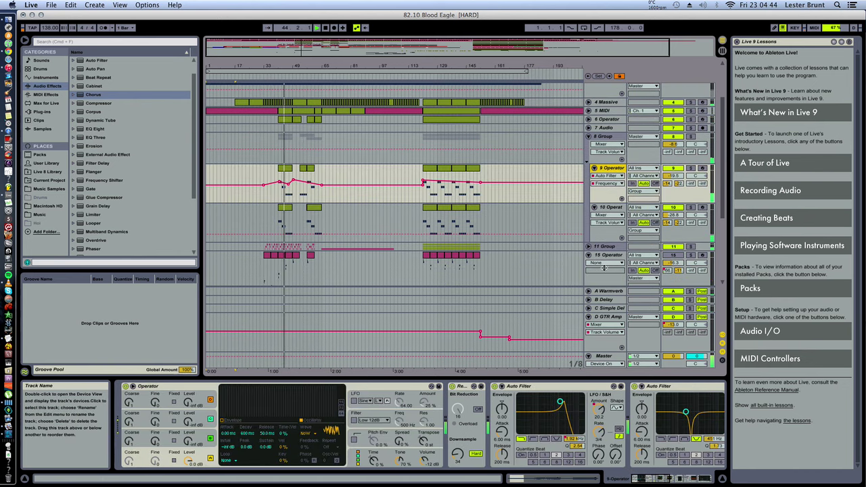
left_click(671, 479)
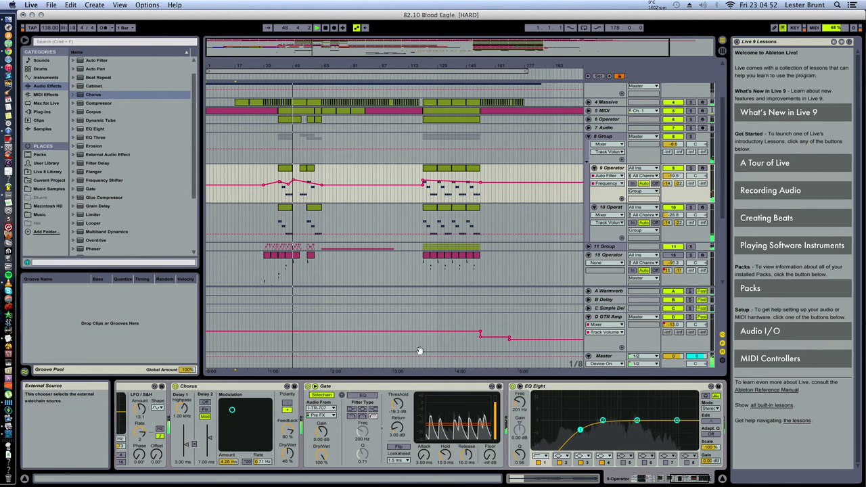
left_click(593, 167)
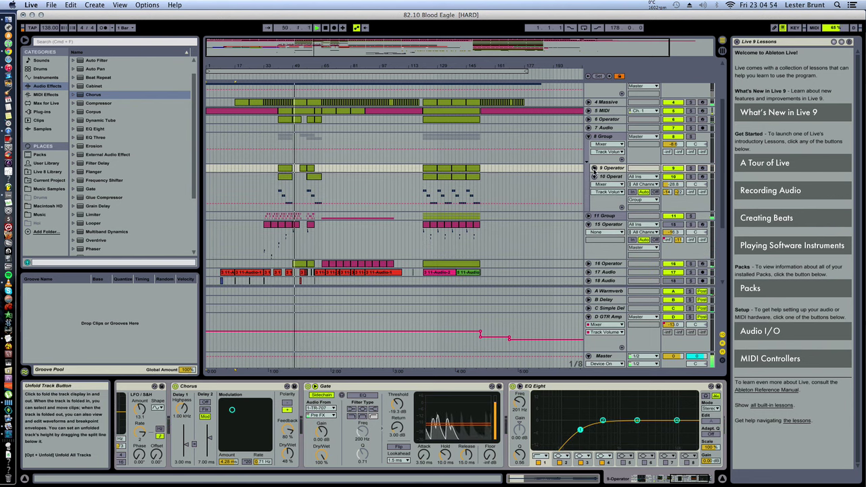
left_click(594, 176)
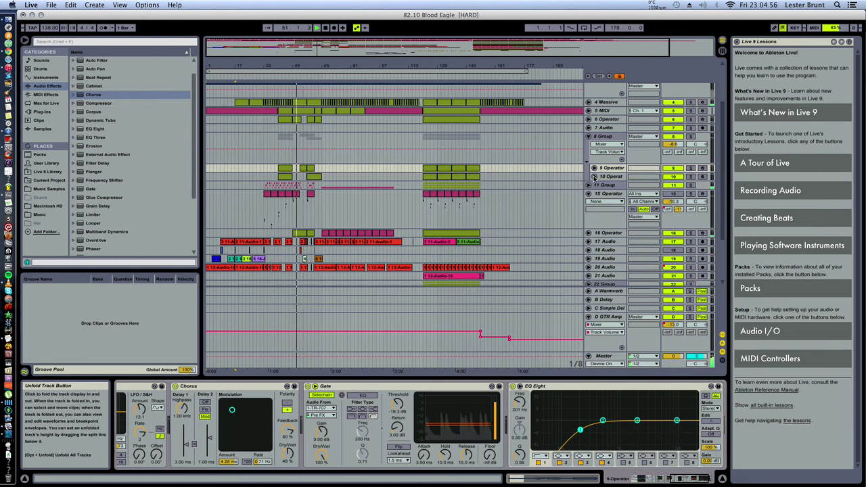
left_click(594, 177)
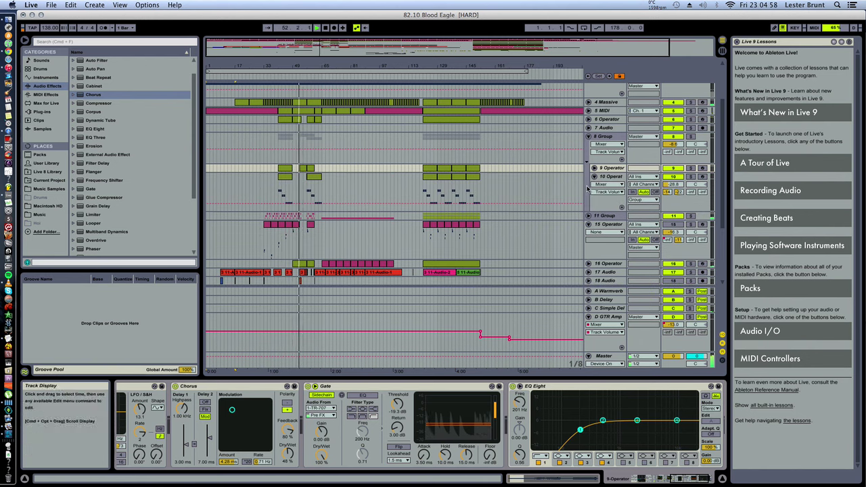
left_click(603, 182)
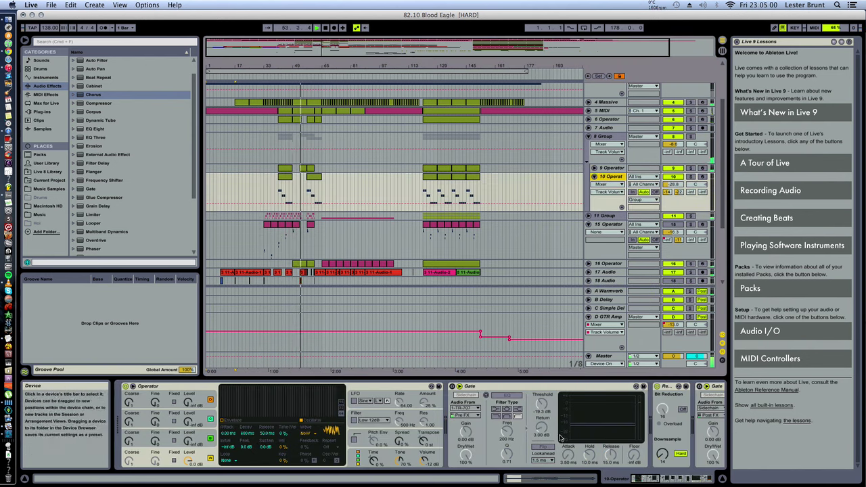
left_click(676, 478)
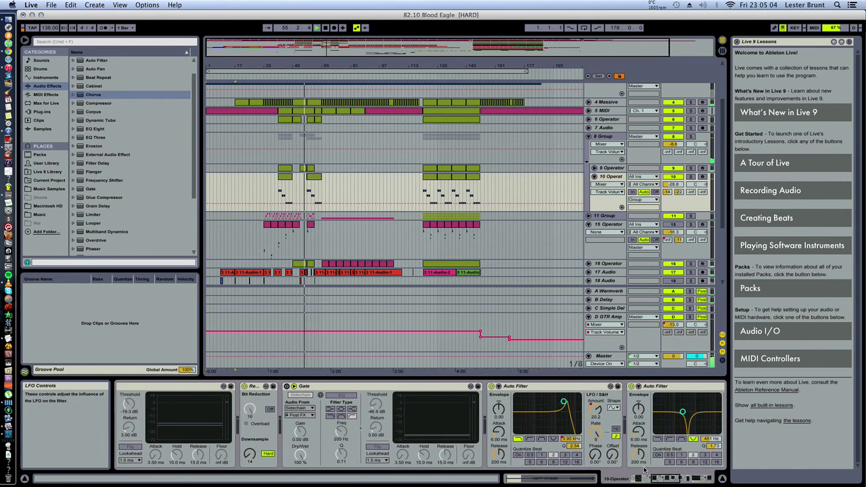
left_click(687, 478)
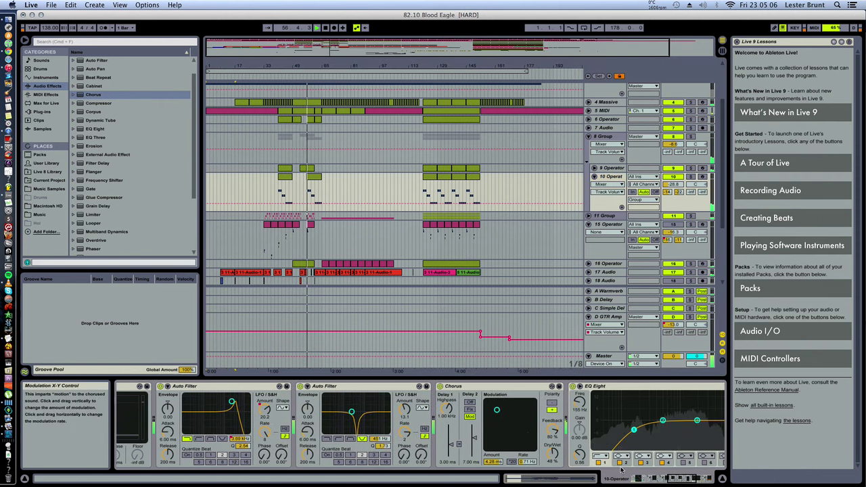
left_click(653, 479)
left_click(668, 478)
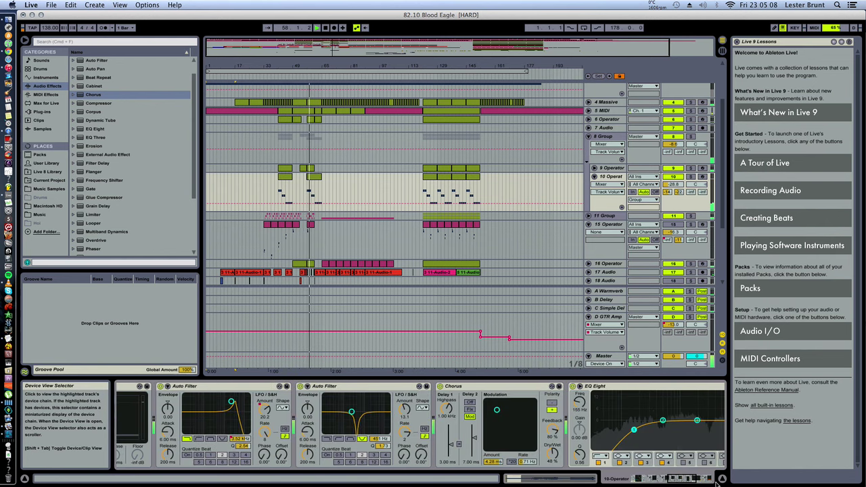
left_click(680, 478)
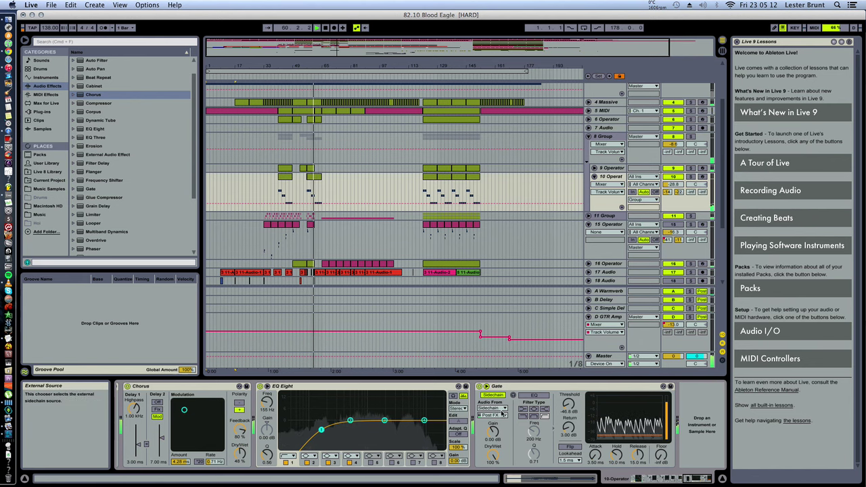
- Open the 1 TR-707 clip at bar 65 in an enlarged MIDI note editor and display the following clip at bar 73
scroll(350, 242, "down", 2)
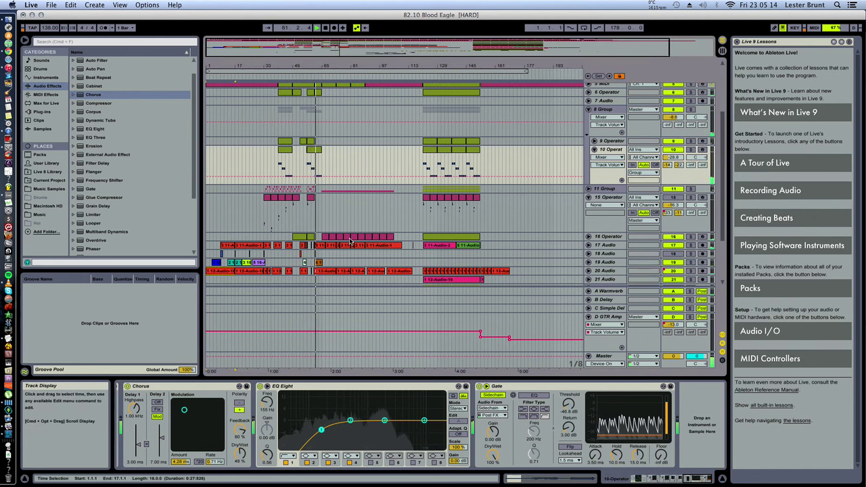
scroll(350, 241, "down", 5)
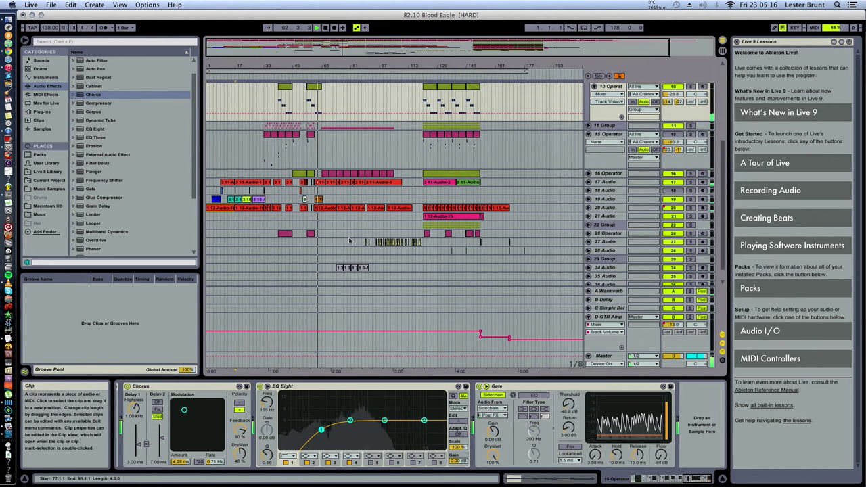
scroll(350, 241, "down", 1)
scroll(350, 241, "up", 12)
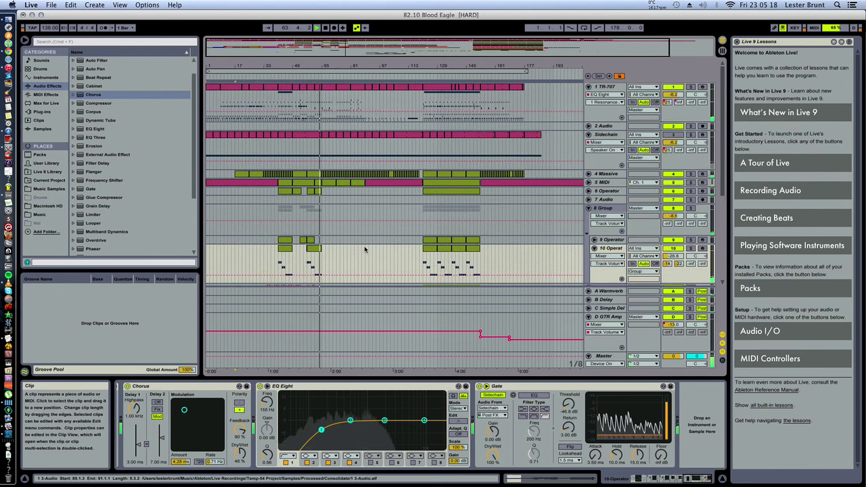
double_click(328, 104)
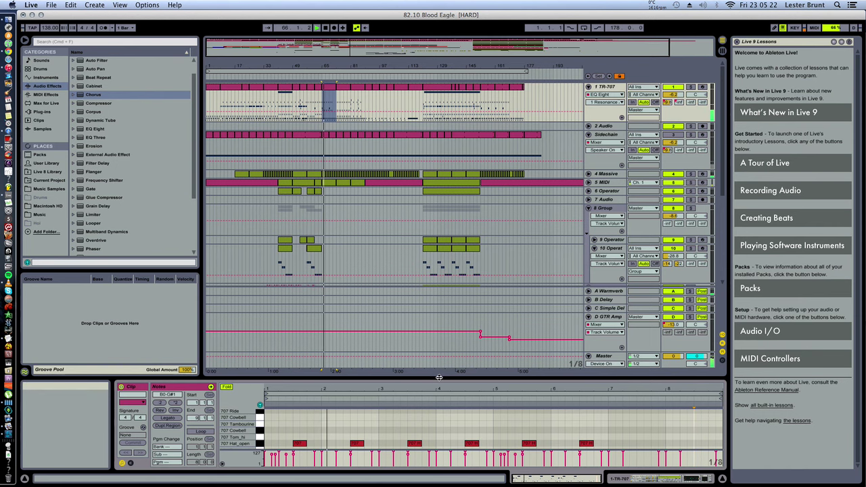
left_click_drag(439, 379, 438, 267)
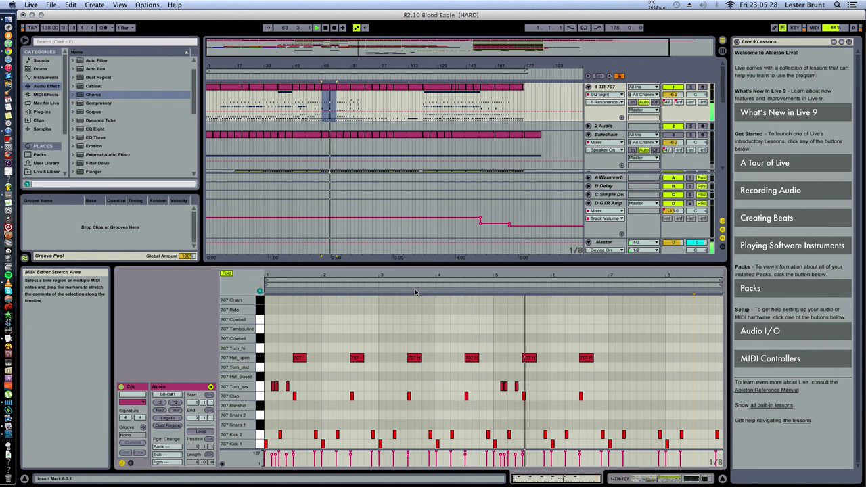
left_click(345, 90)
left_click(345, 90)
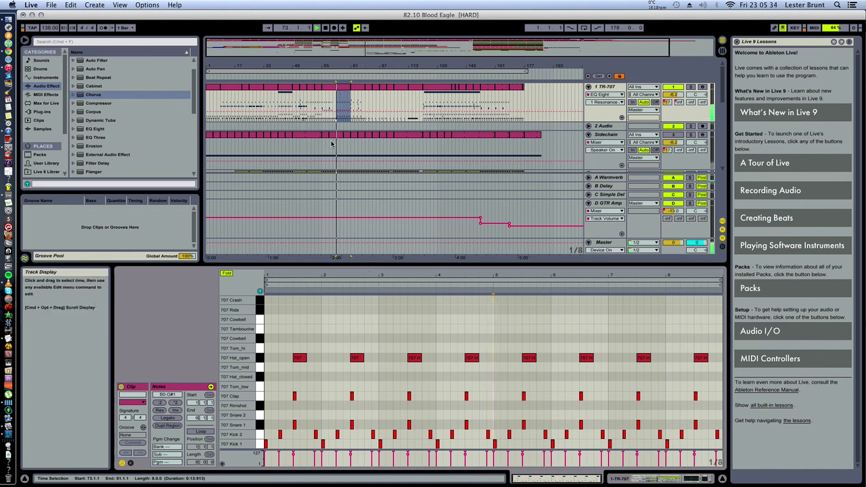
- Unfold 34 Audio to show its waveforms and display its device chain with Flanger and Filter Delay
scroll(341, 154, "down", 5)
scroll(341, 154, "down", 8)
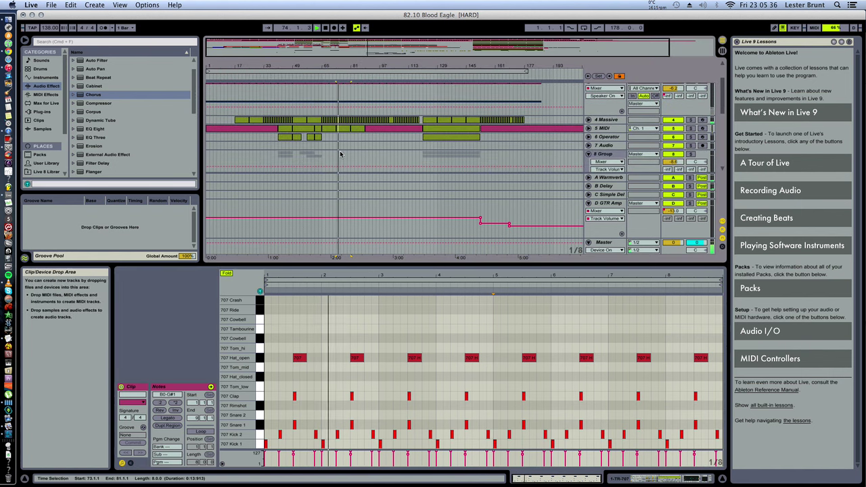
scroll(341, 154, "down", 10)
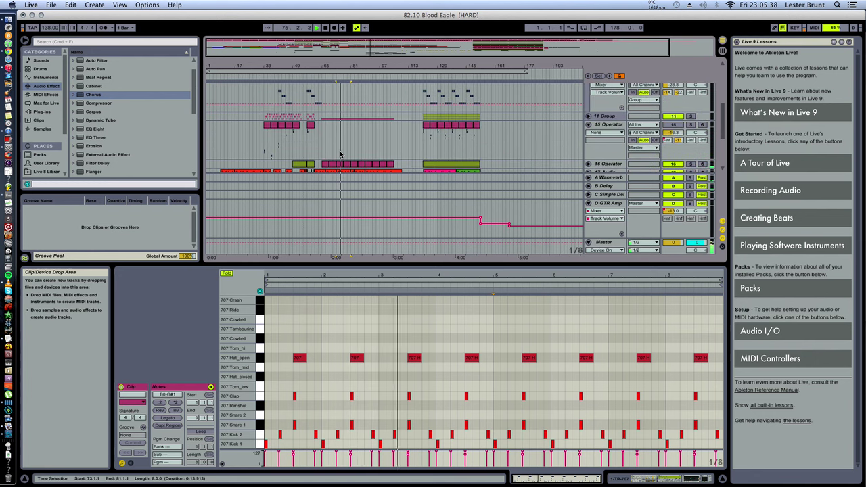
scroll(340, 154, "down", 3)
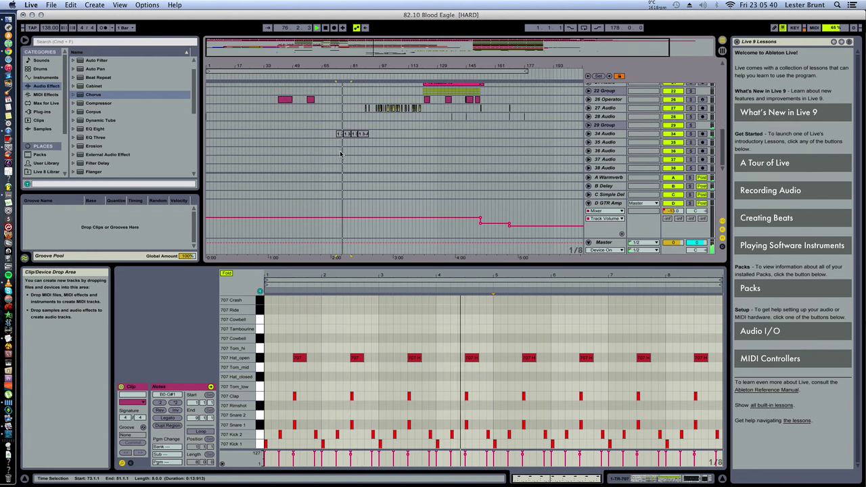
scroll(344, 151, "down", 2)
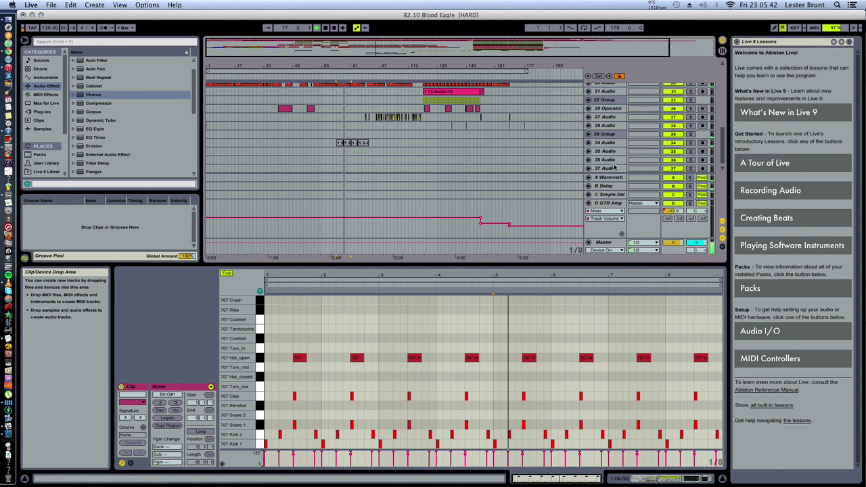
left_click(589, 139)
scroll(590, 143, "up", 3)
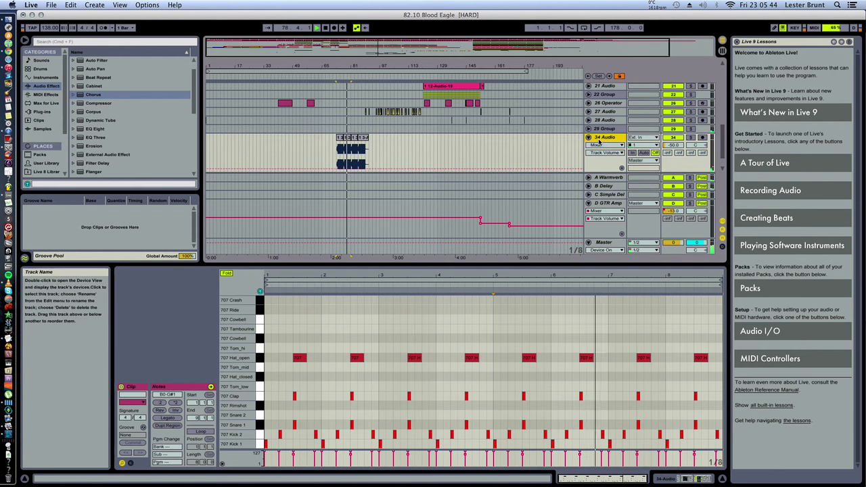
left_click(598, 139)
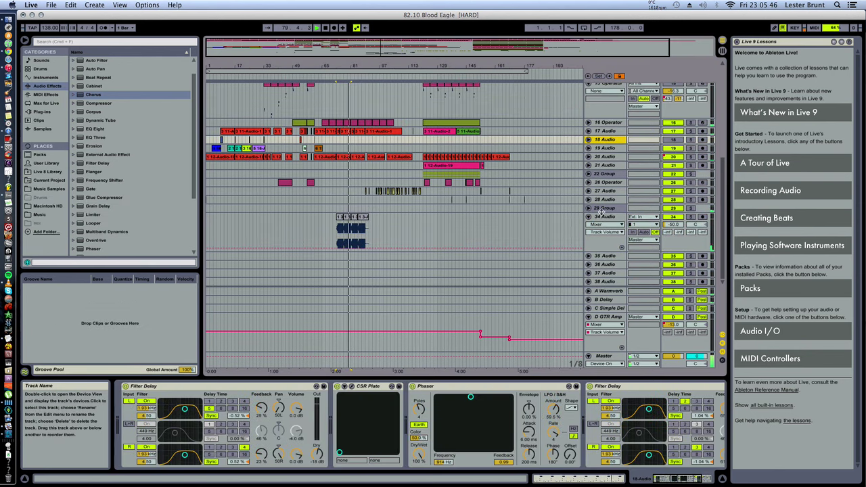
left_click(604, 217)
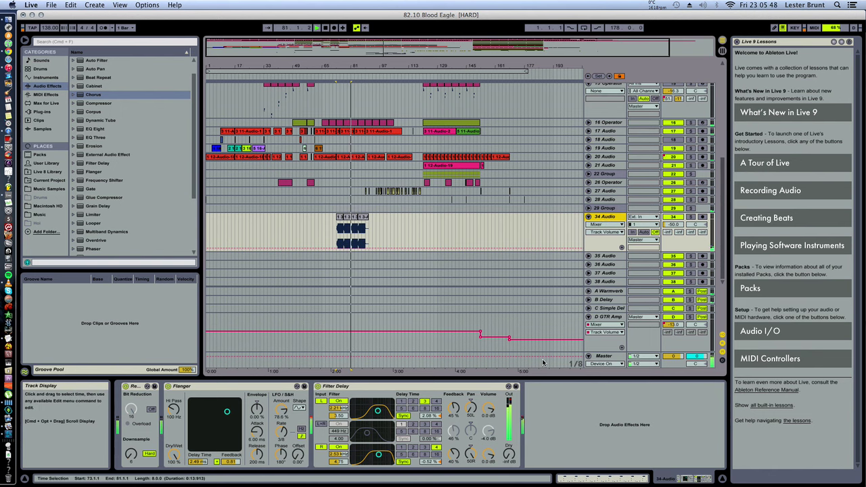
scroll(470, 205, "up", 5)
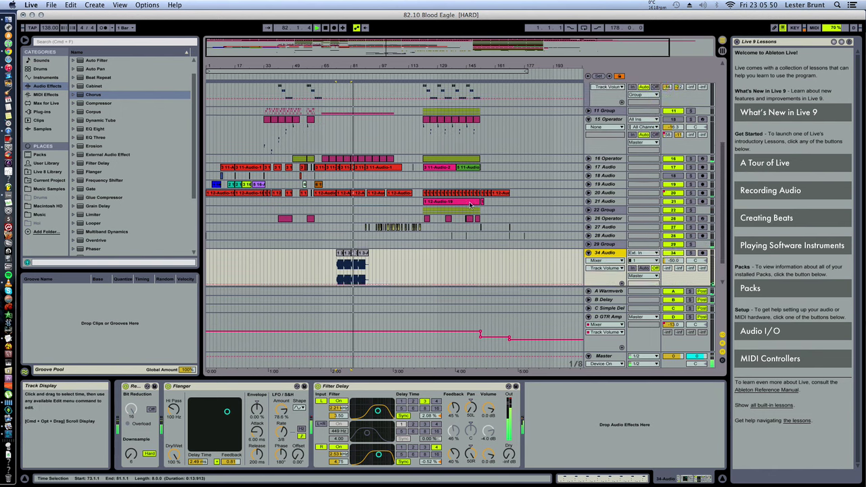
scroll(470, 205, "up", 1)
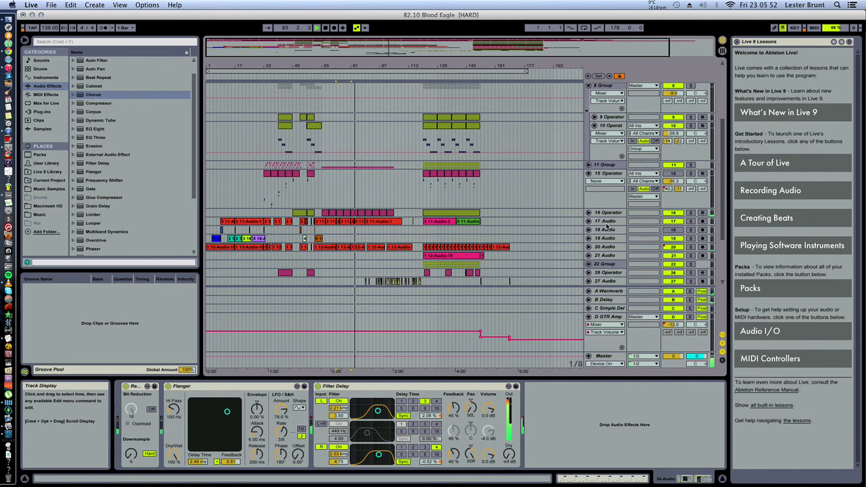
left_click(596, 213)
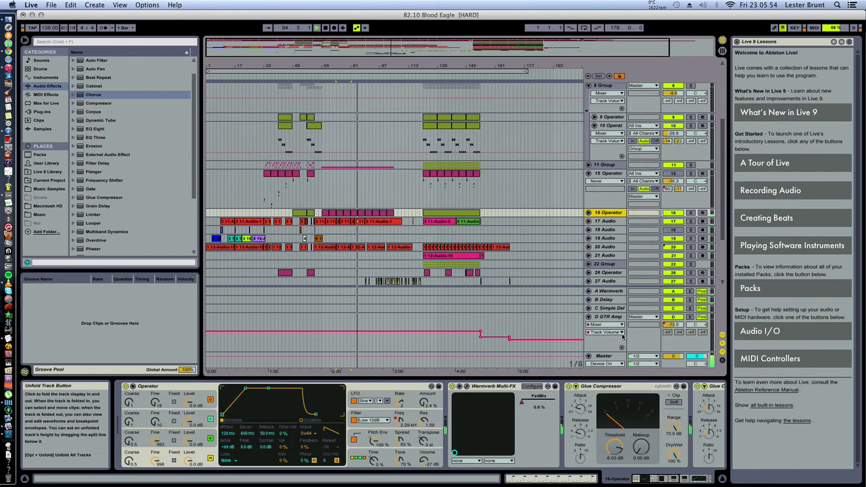
left_click_drag(651, 479, 677, 482)
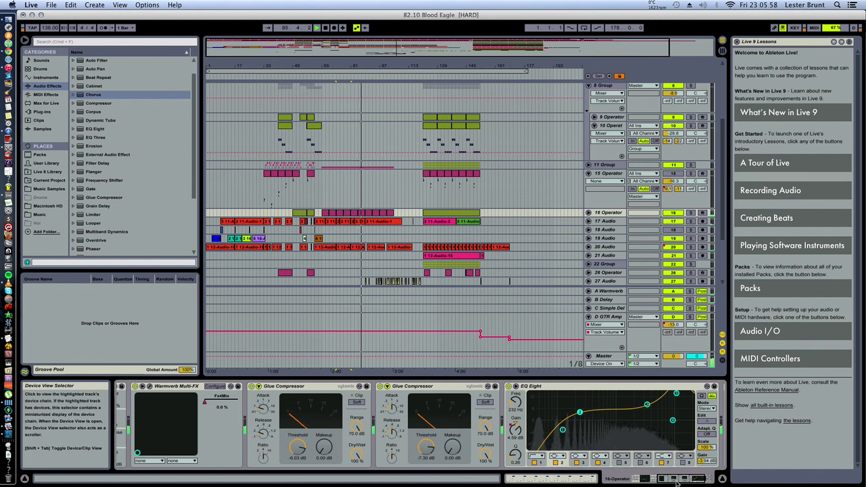
left_click(677, 482)
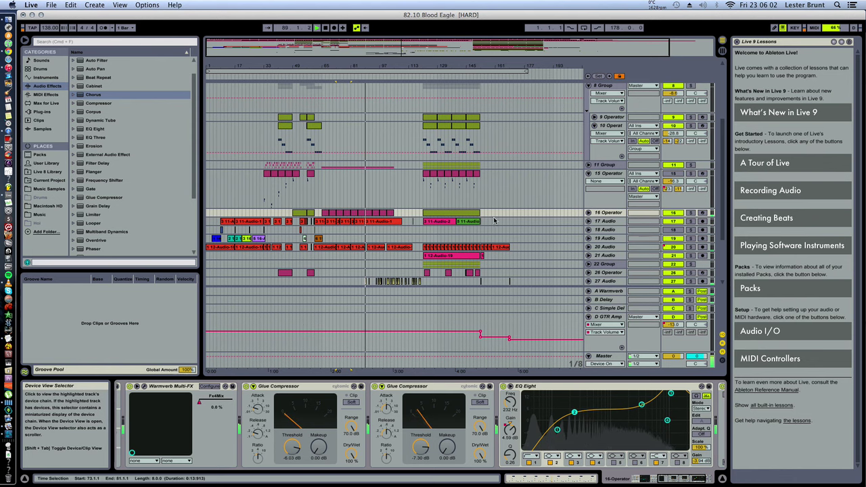
- Unfold 27 Audio and examine its short audio clips close up between about bars 89 and 107
scroll(569, 264, "down", 1)
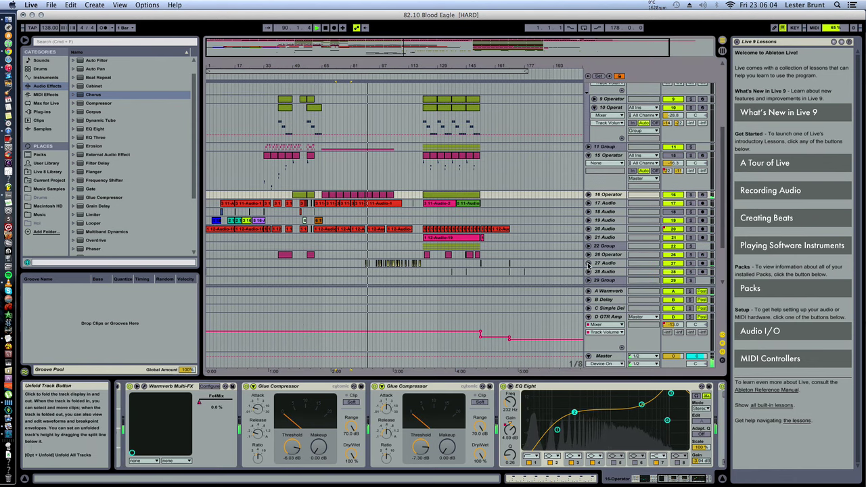
left_click(588, 263)
left_click(588, 281)
scroll(399, 107, "down", 3)
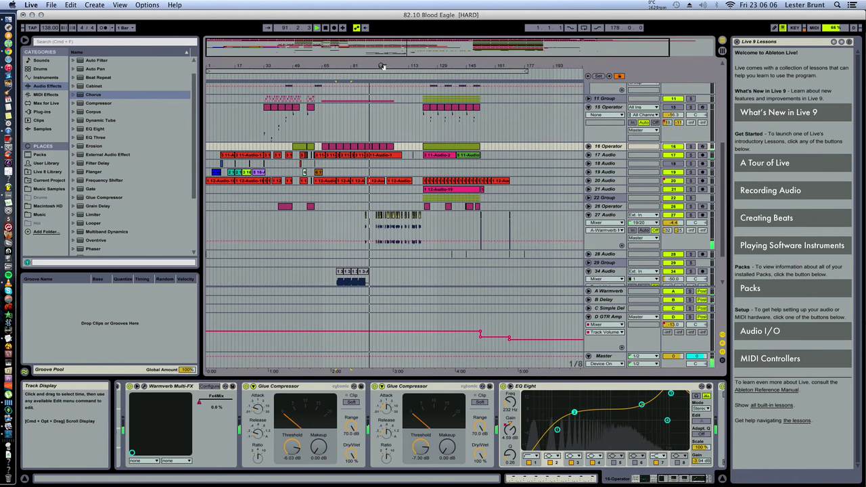
left_click_drag(383, 66, 382, 142)
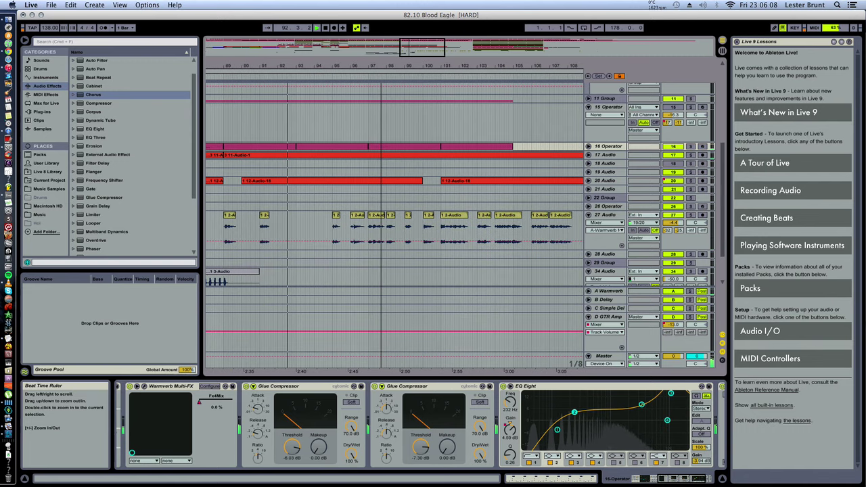
scroll(355, 138, "down", 3)
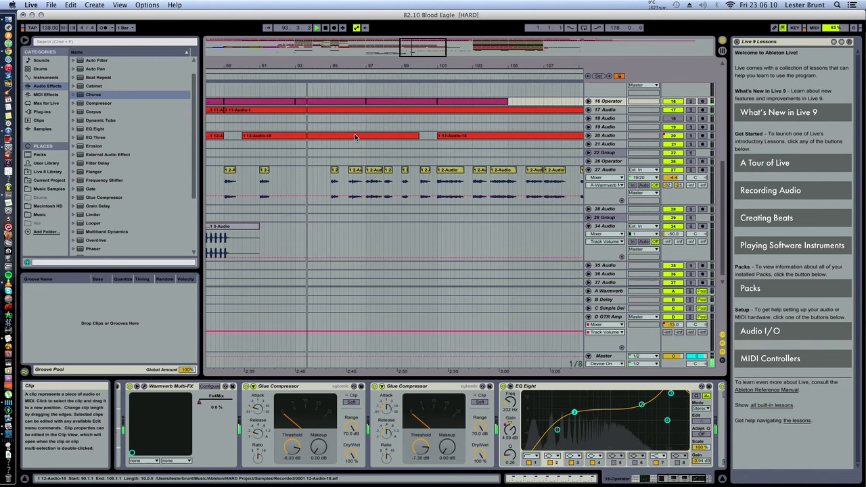
scroll(355, 138, "down", 1)
scroll(348, 131, "up", 5)
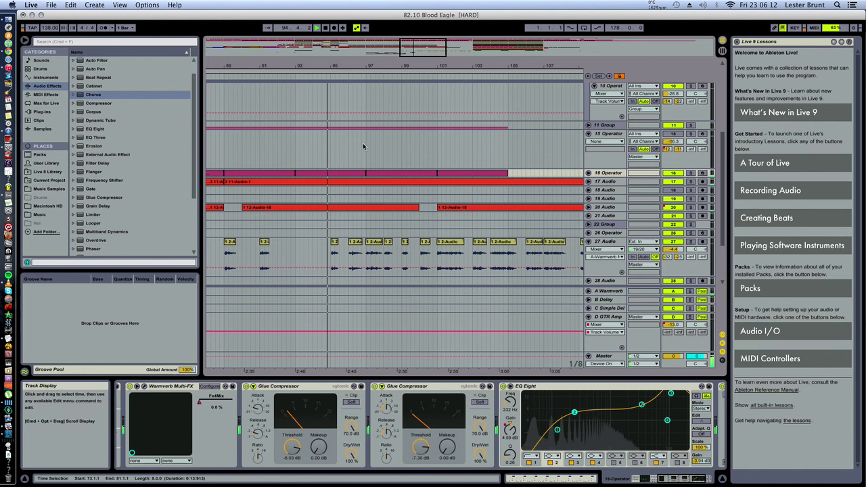
left_click(609, 242)
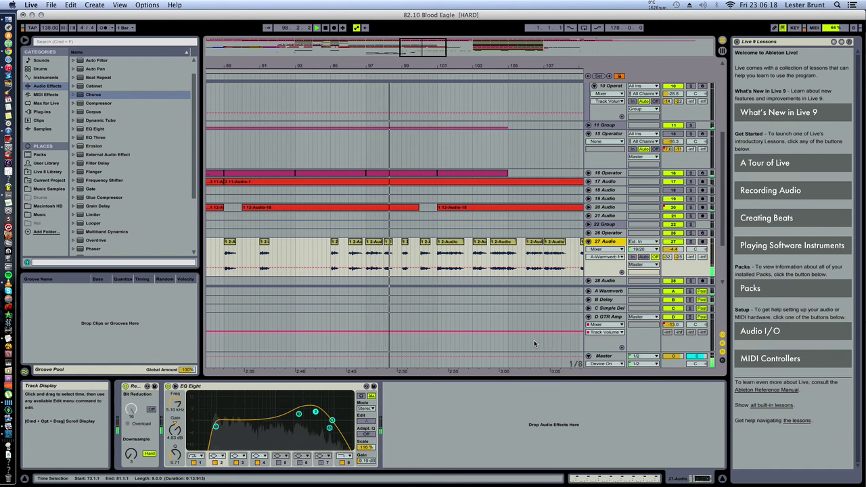
scroll(520, 293, "up", 1)
scroll(520, 293, "up", 1)
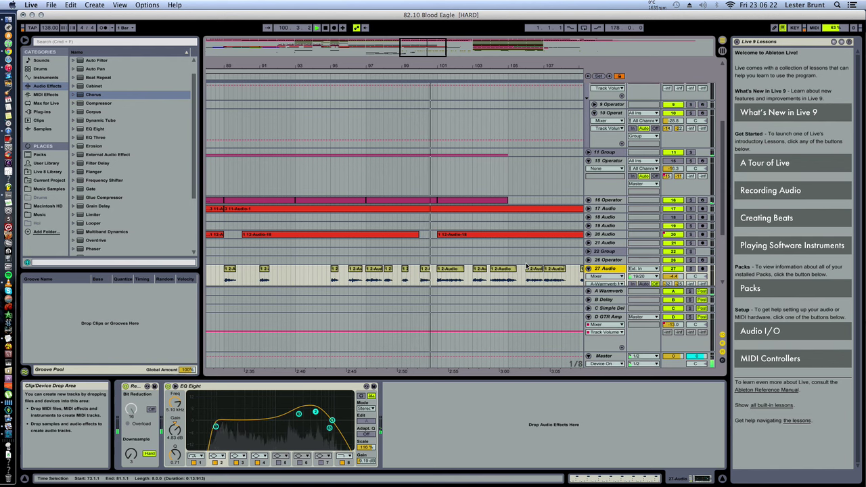
- Display the EQ Eight 1 Frequency A automation of 1 TR-707 over a wide stretch of the arrangement
scroll(524, 233, "up", 1)
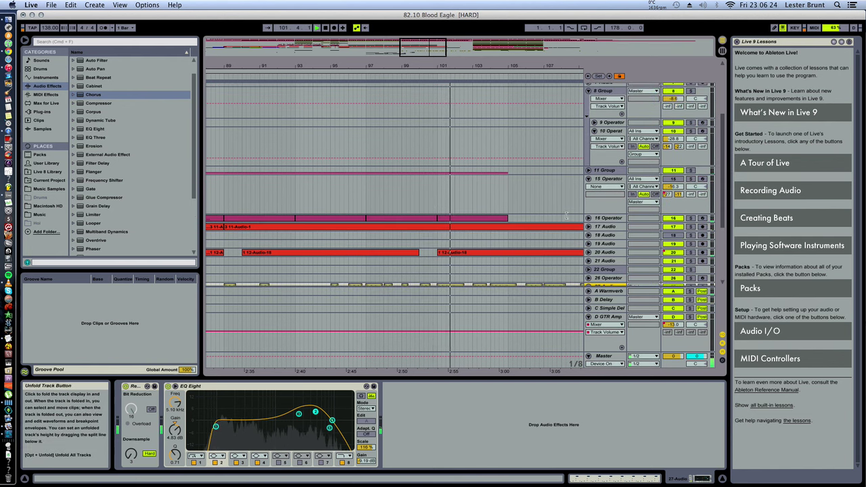
scroll(524, 231, "up", 6)
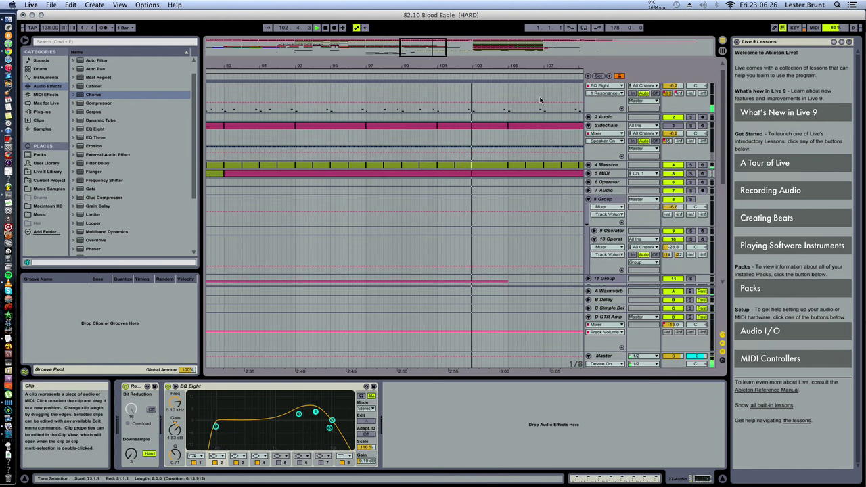
scroll(514, 102, "up", 1)
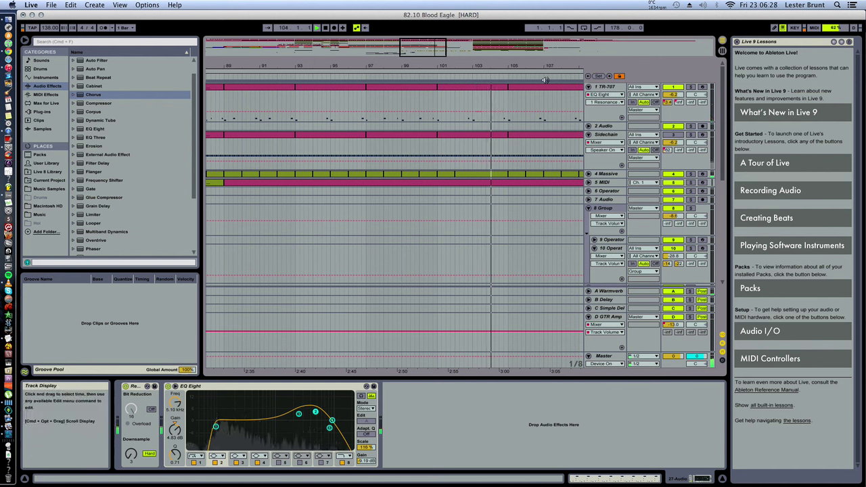
left_click(599, 98)
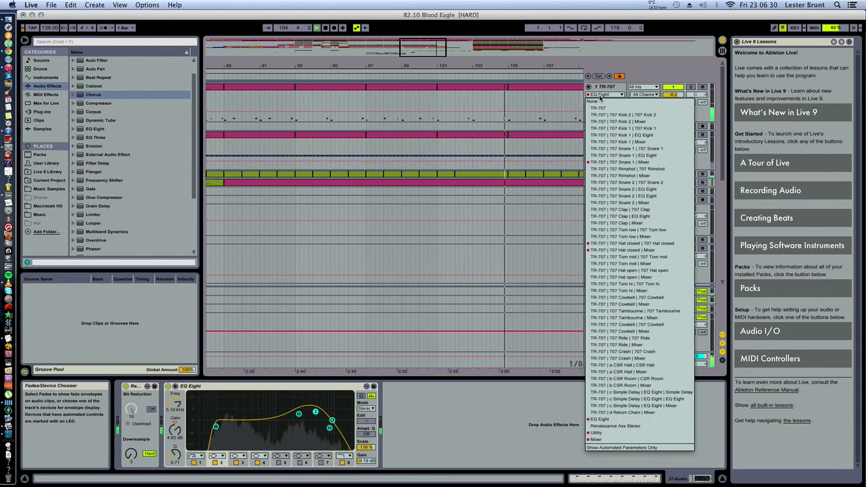
left_click(605, 95)
left_click(605, 101)
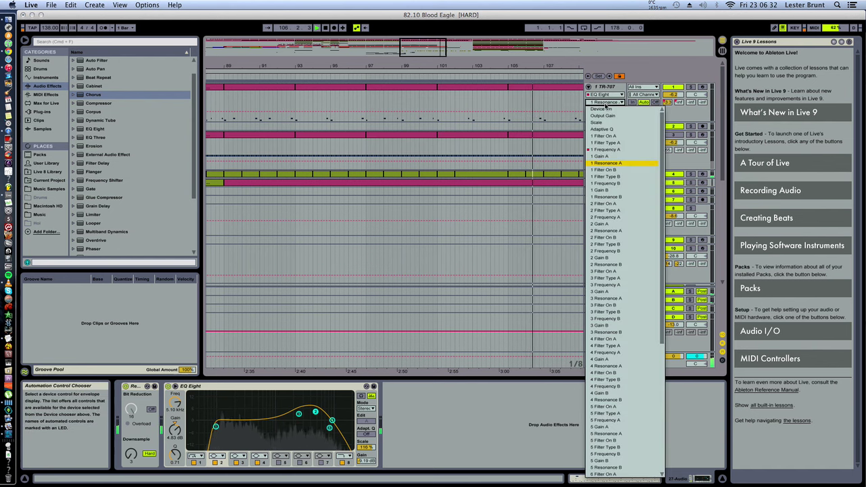
left_click(617, 150)
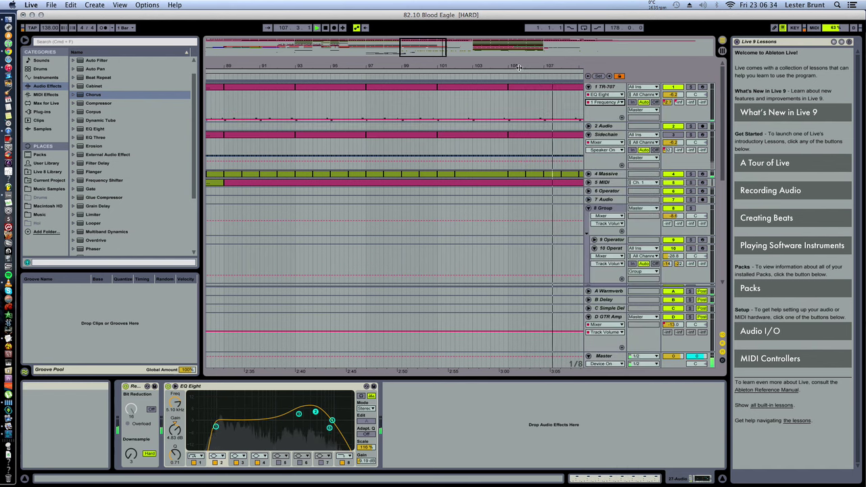
key("minus")
key("minus")
key("minus")
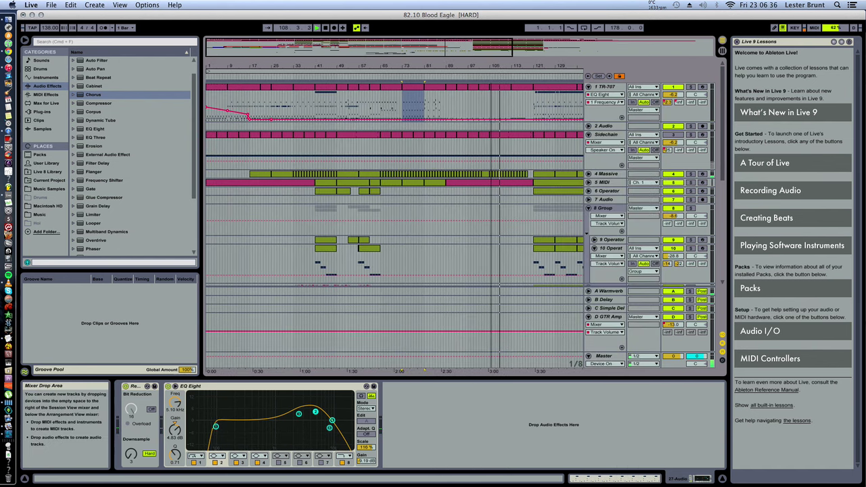
- Switch 1 TR-707's displayed EQ Eight automation to 8 Frequency A
left_click(607, 103)
scroll(607, 255, "down", 3)
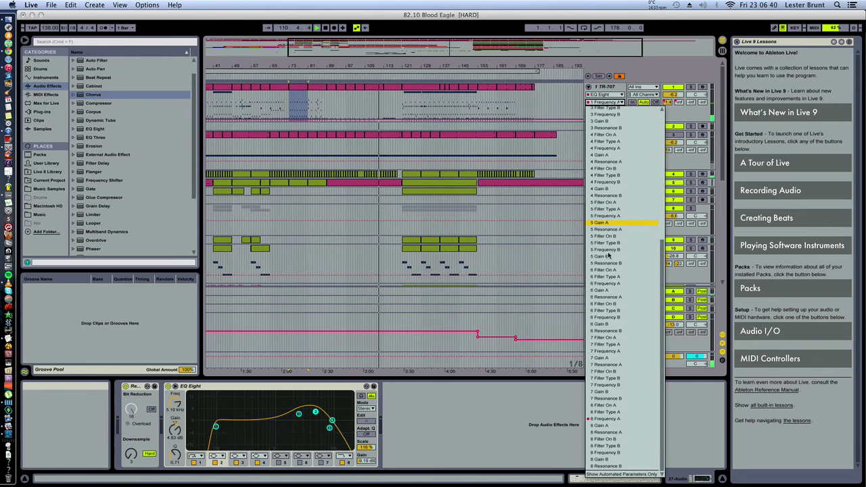
left_click(613, 420)
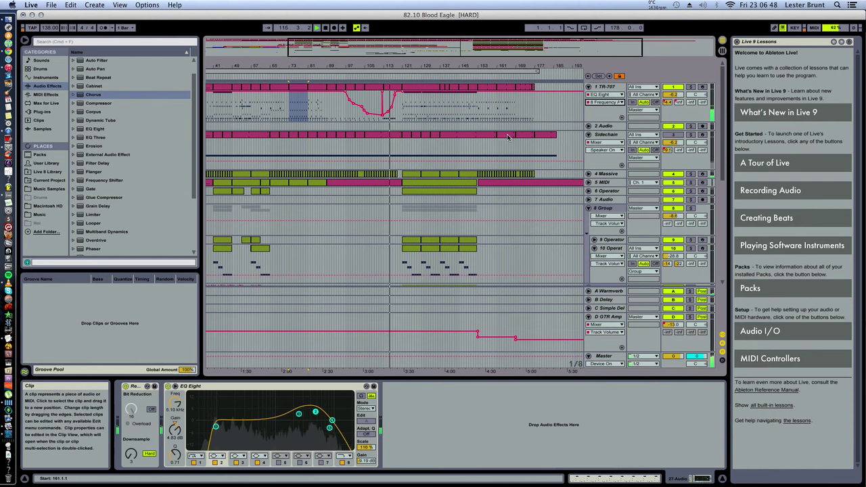
- Unfold 11 Group and examine its Gate Floor automation and the clips of its three FM8 tracks
scroll(487, 163, "down", 3)
scroll(501, 152, "down", 15)
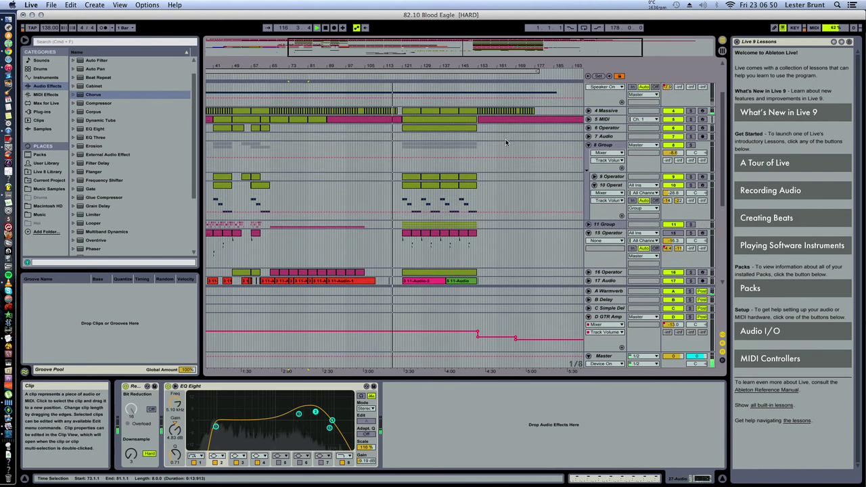
scroll(490, 166, "up", 10)
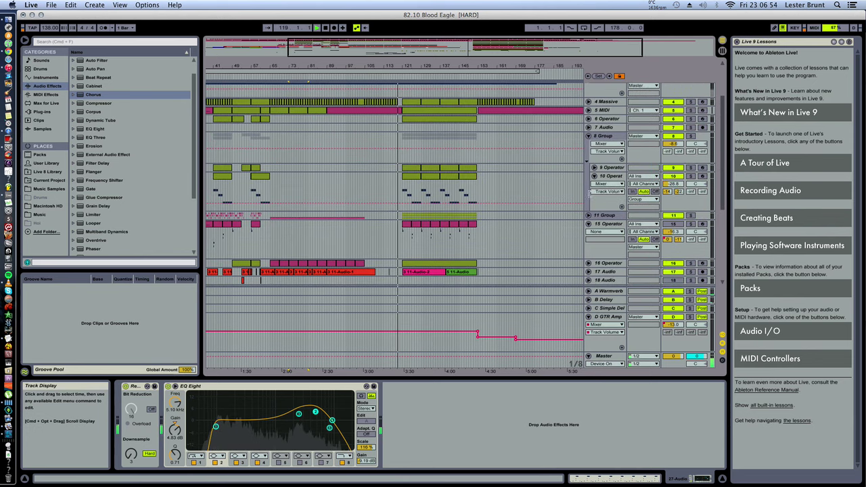
left_click(589, 215)
scroll(503, 204, "down", 5)
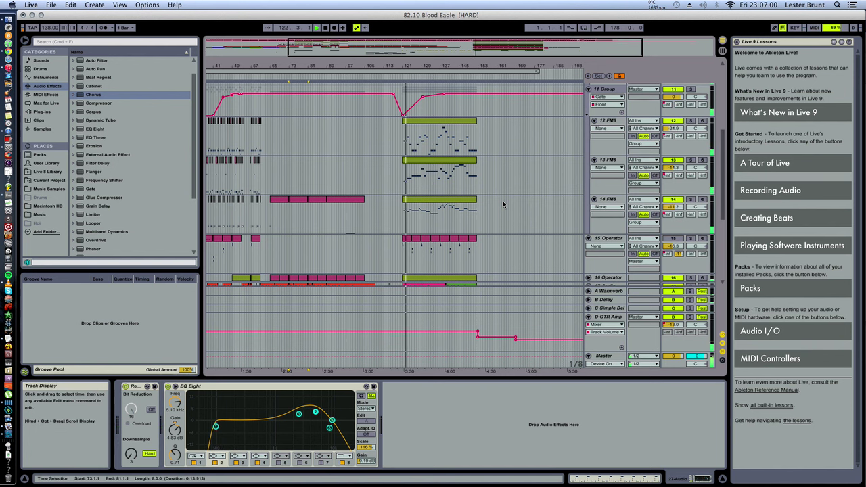
scroll(503, 204, "down", 3)
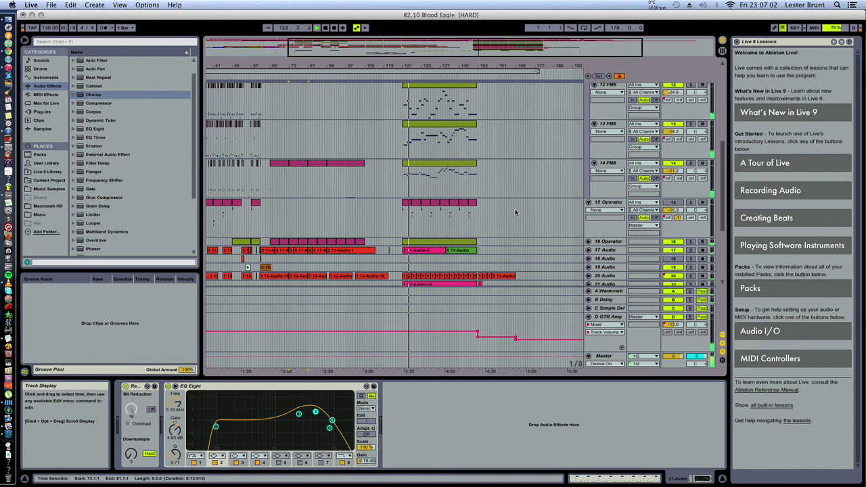
- Unfold 17 Audio and inspect its device chain from EQ Eight through the Sidechain-triggered Gate to Utility
left_click(588, 249)
scroll(559, 244, "down", 1)
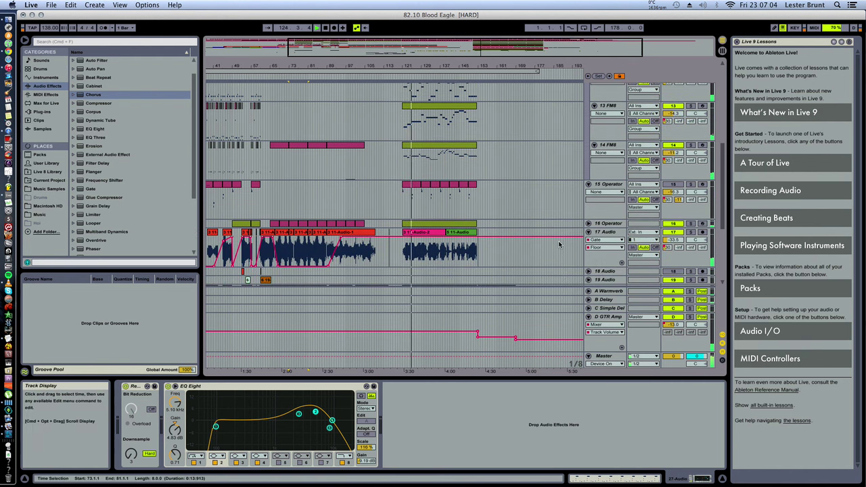
left_click(601, 232)
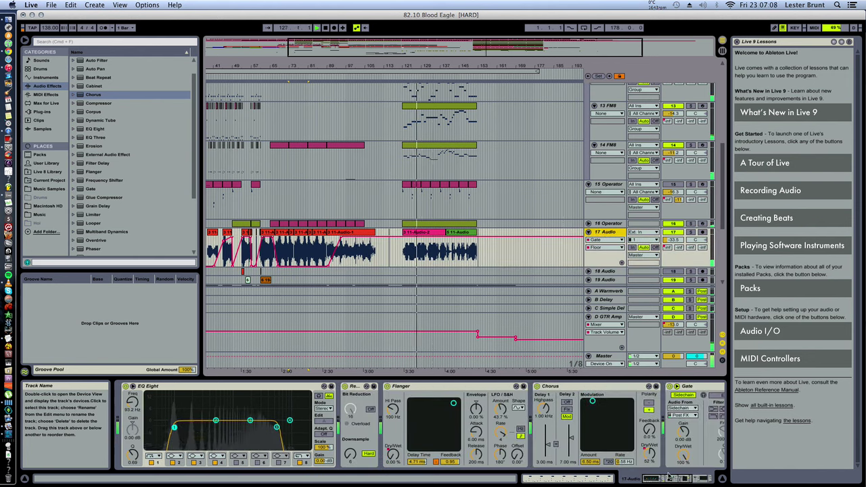
left_click_drag(668, 479, 677, 479)
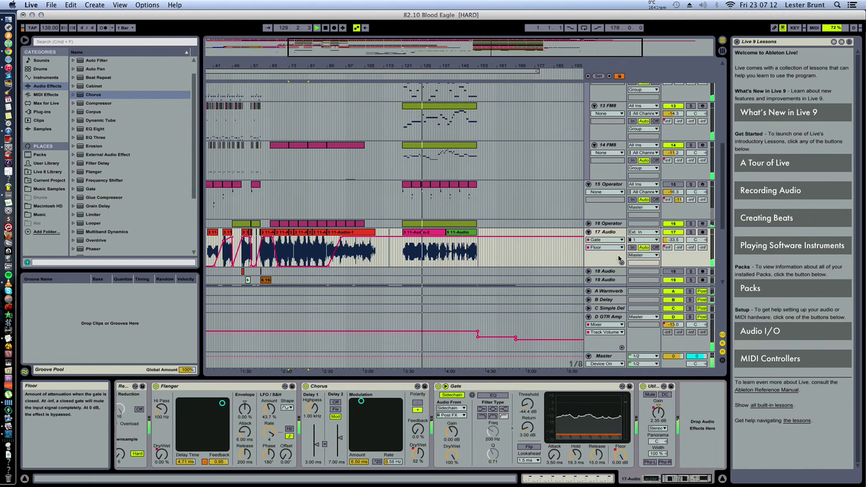
scroll(607, 248, "down", 5)
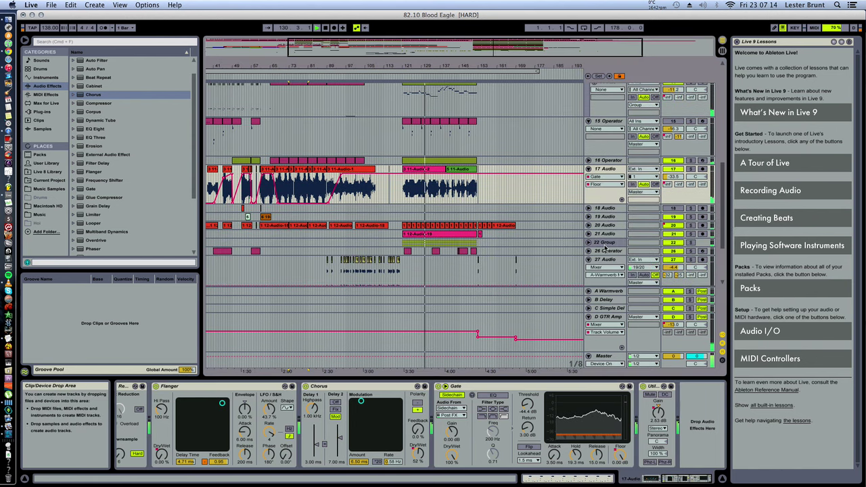
scroll(605, 249, "down", 2)
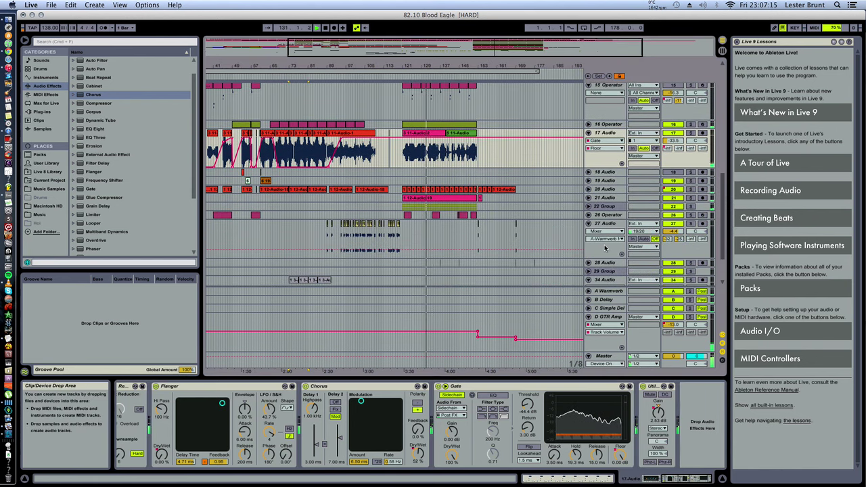
scroll(602, 212, "down", 1)
left_click(588, 197)
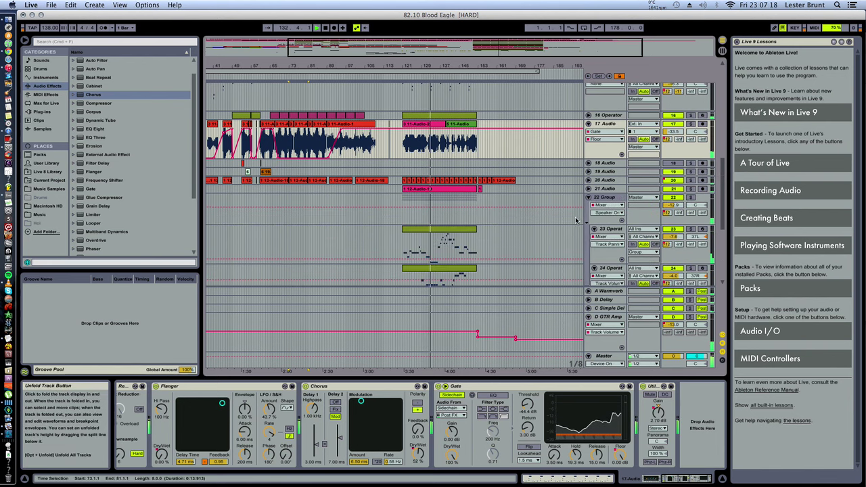
scroll(587, 212, "down", 1)
left_click(602, 211)
scroll(598, 266, "down", 2)
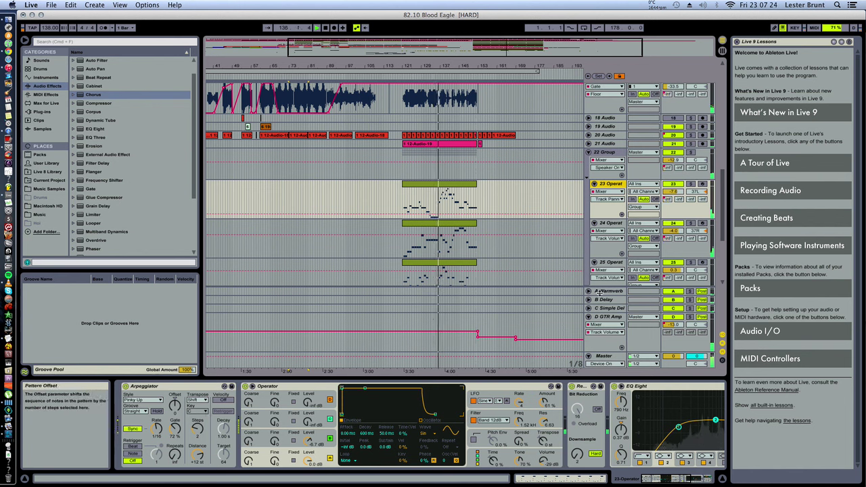
- Display the device chains of 24 Operator and 25 Operator in turn
left_click(608, 231)
left_click(608, 225)
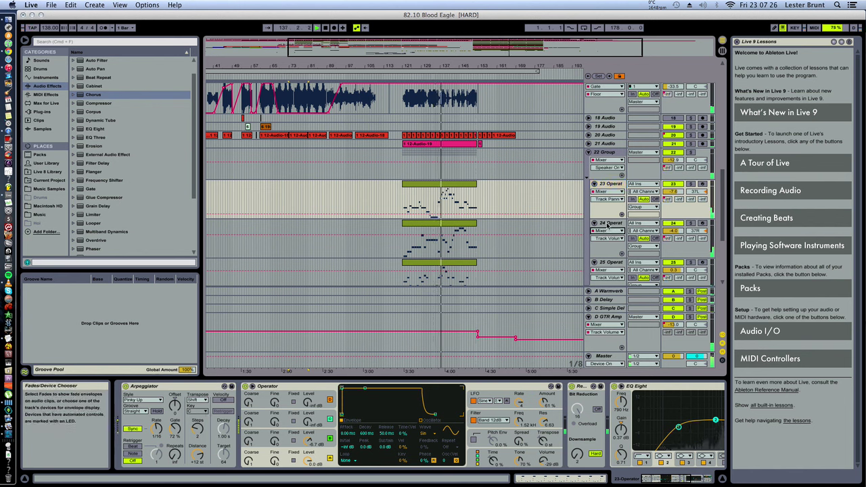
left_click(608, 224)
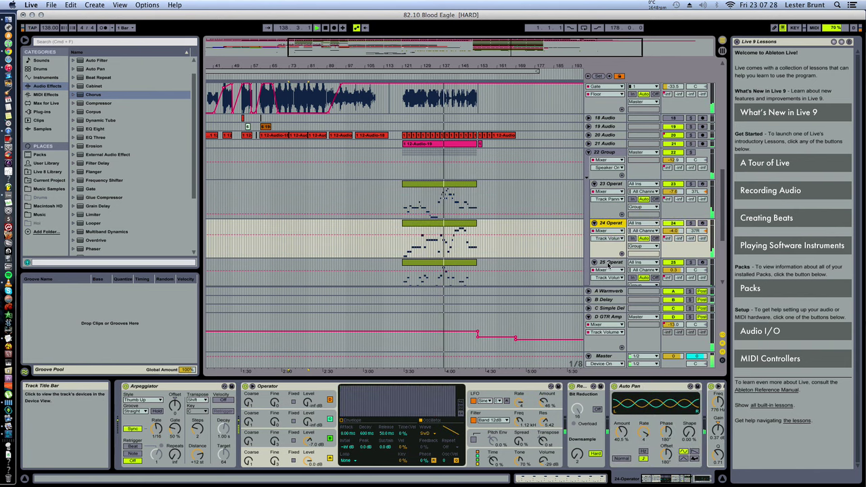
left_click(608, 263)
- Unfold 4 Massive and inspect its device chain from the Massive instrument through the Glue Compressors to EQ Eight
scroll(485, 241, "up", 3)
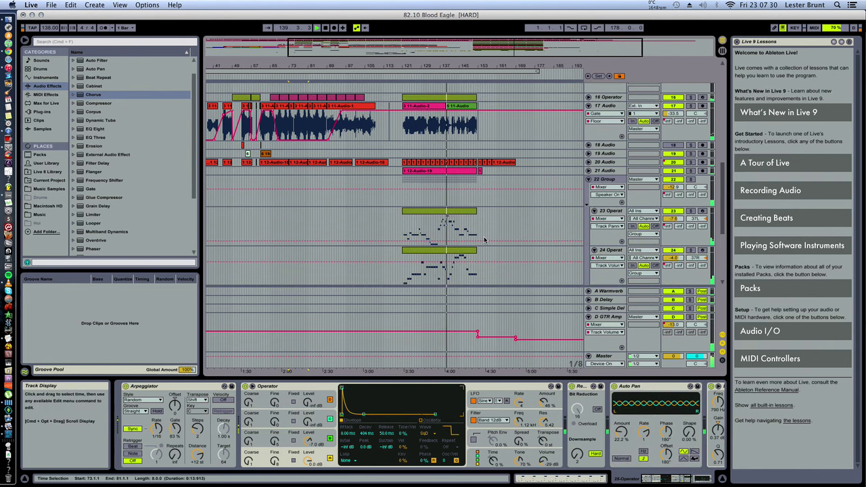
scroll(485, 241, "up", 5)
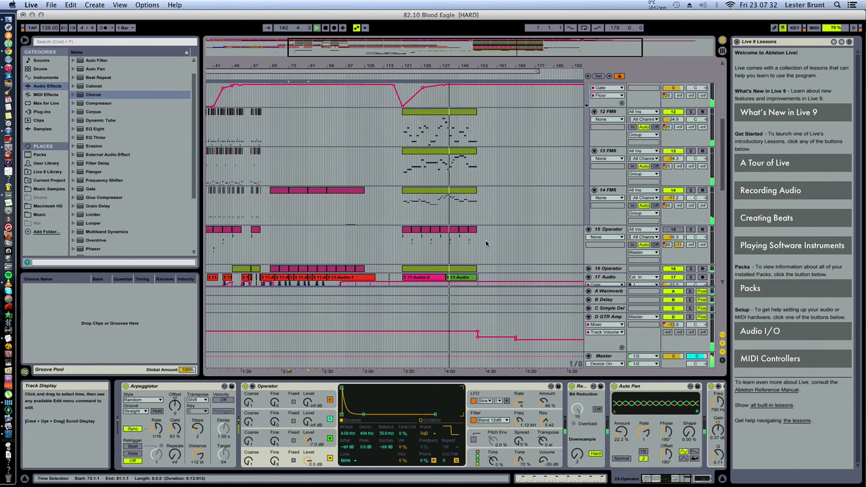
scroll(485, 244, "up", 4)
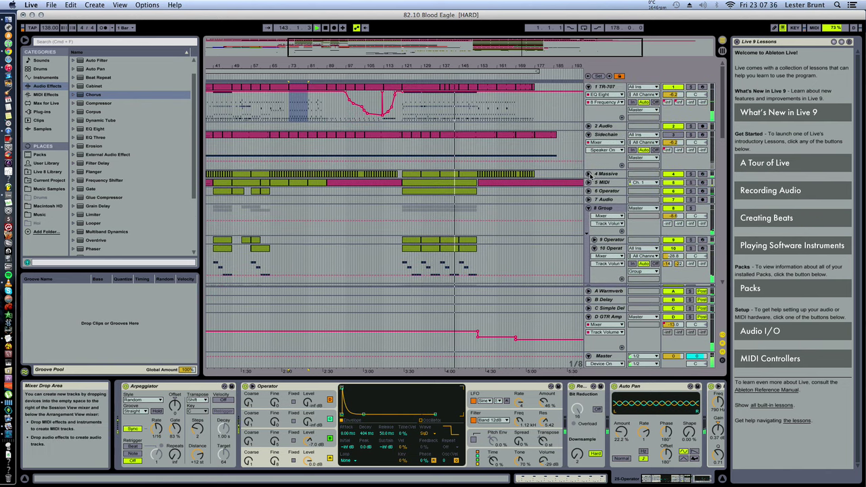
left_click(589, 174)
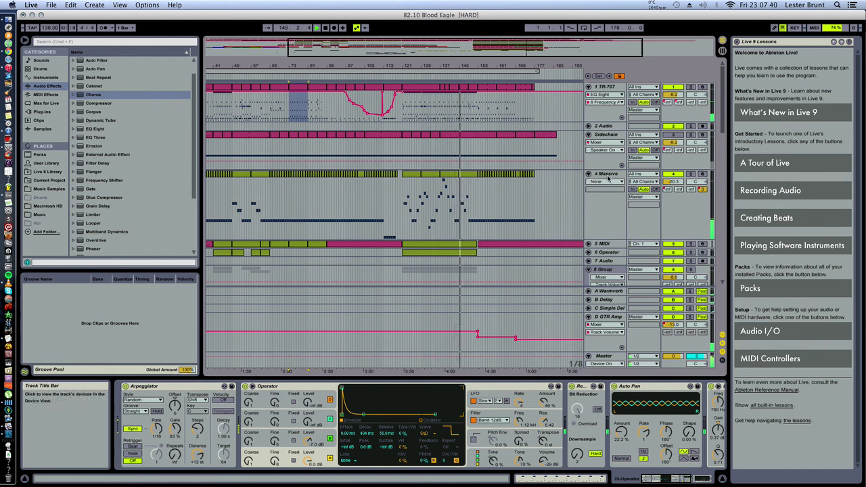
left_click(608, 178)
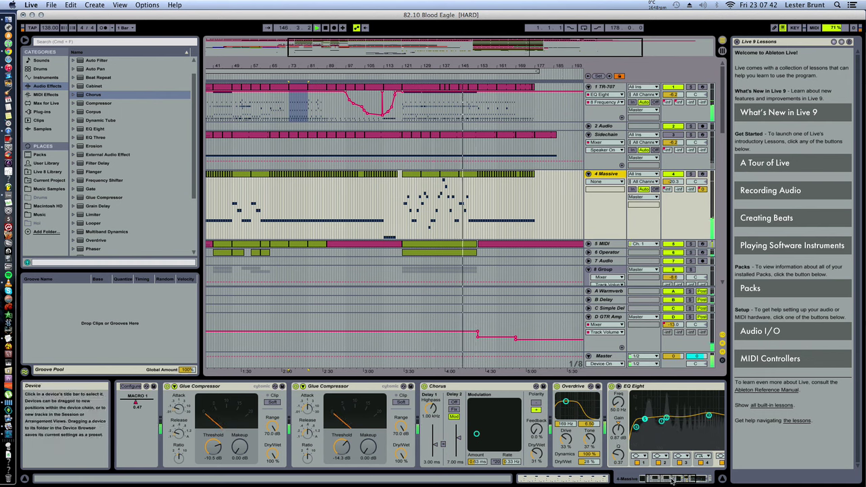
left_click_drag(667, 479, 654, 479)
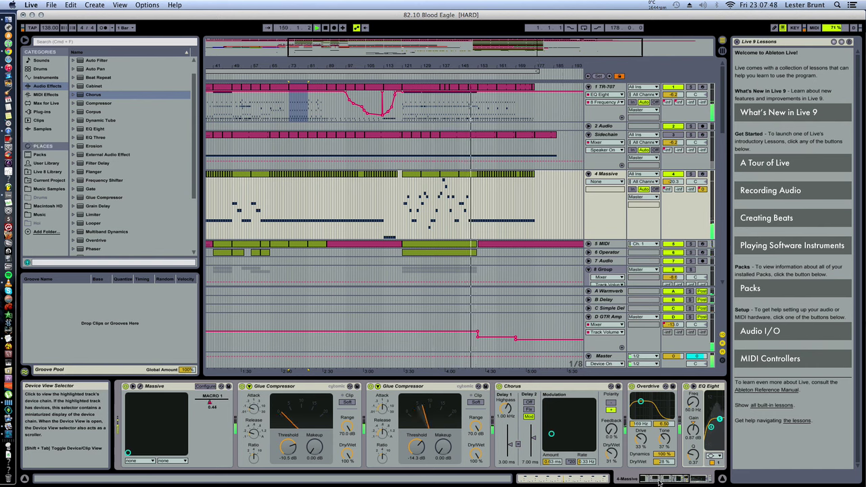
- Open the Massive plug-in window on 4 Massive to view the synth settings, and return to the arrangement
left_click_drag(640, 482, 241, 420)
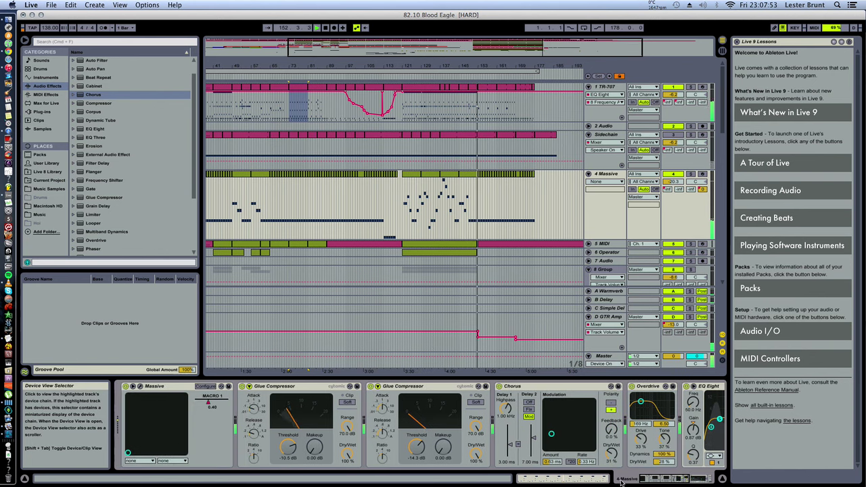
left_click(140, 386)
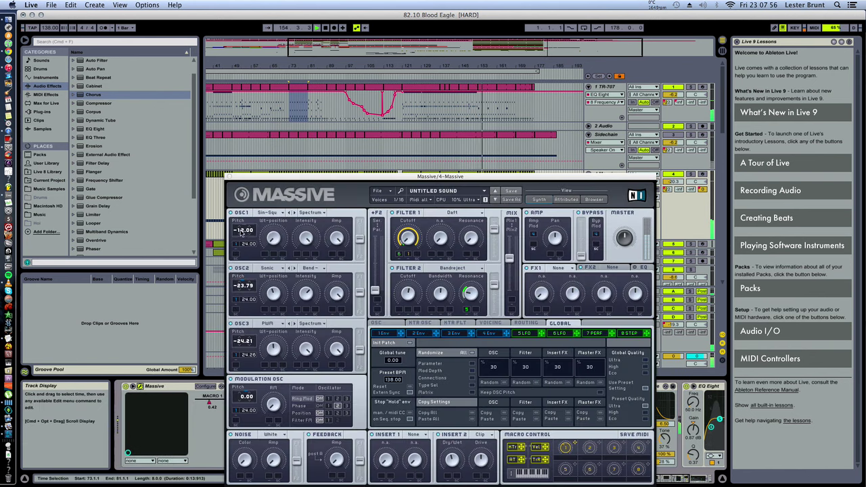
left_click(213, 335)
left_click(241, 342)
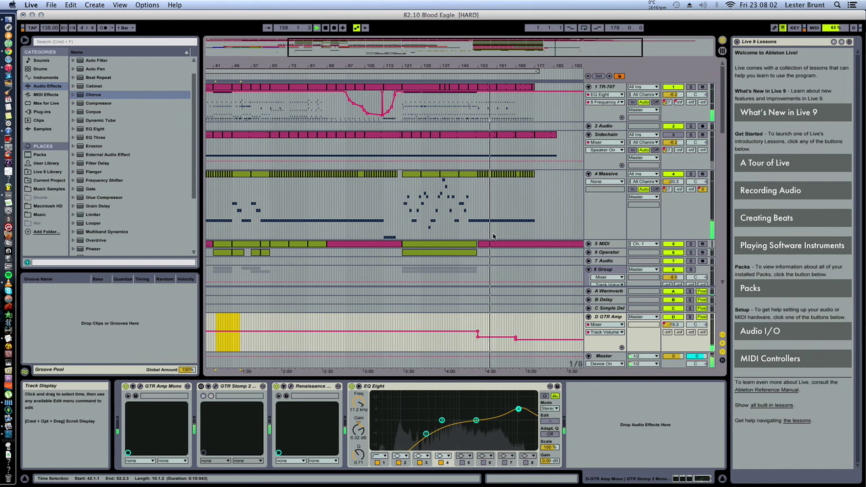
- Show the full length of the arrangement and fold all the main tracks at once
left_click_drag(392, 66, 392, 51)
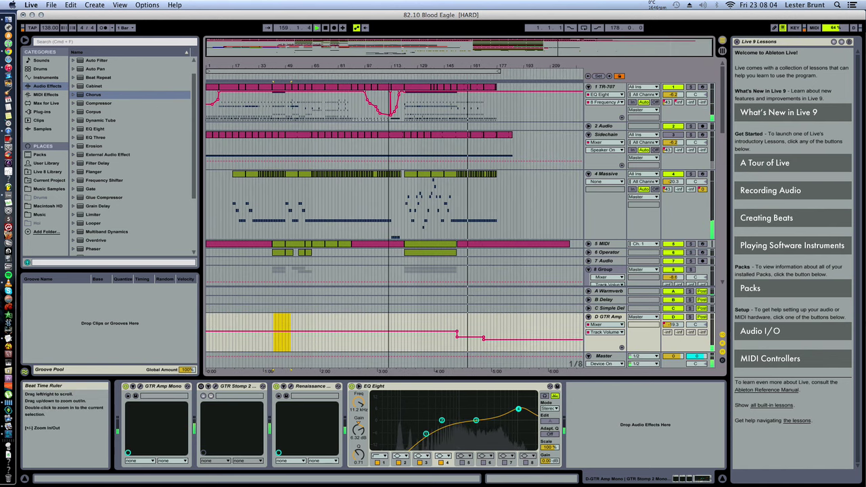
left_click(603, 178)
left_click(588, 174, "alt")
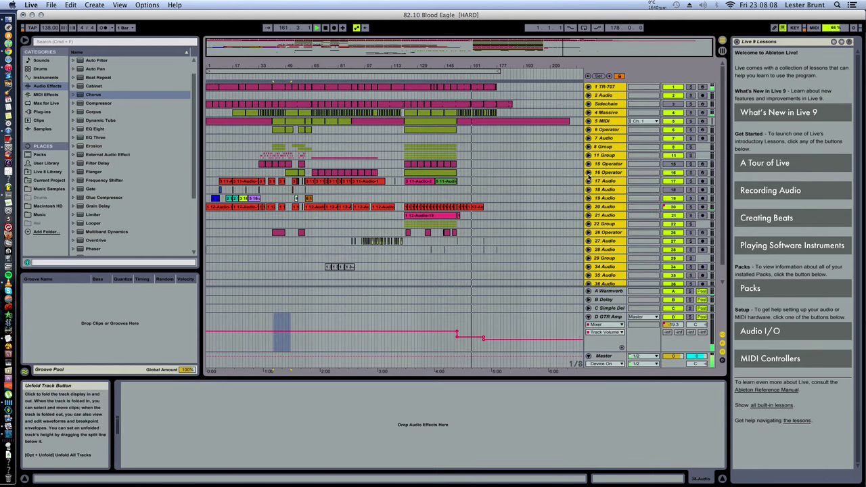
left_click(497, 158)
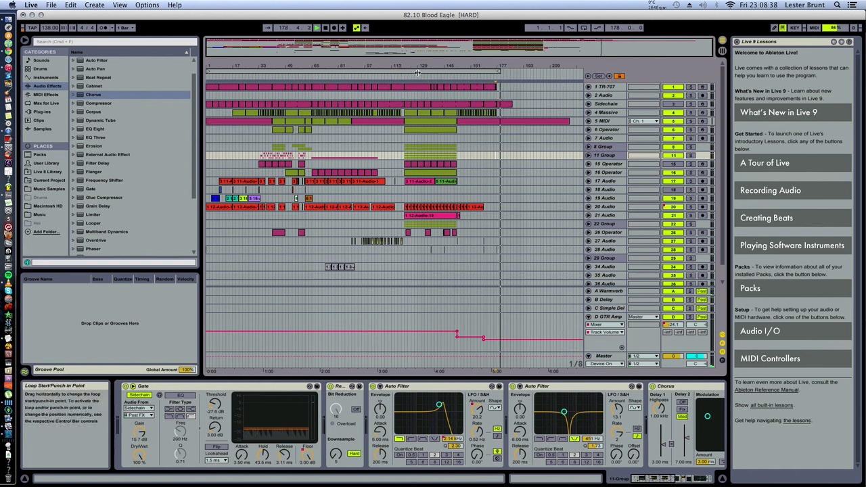
left_click(325, 33)
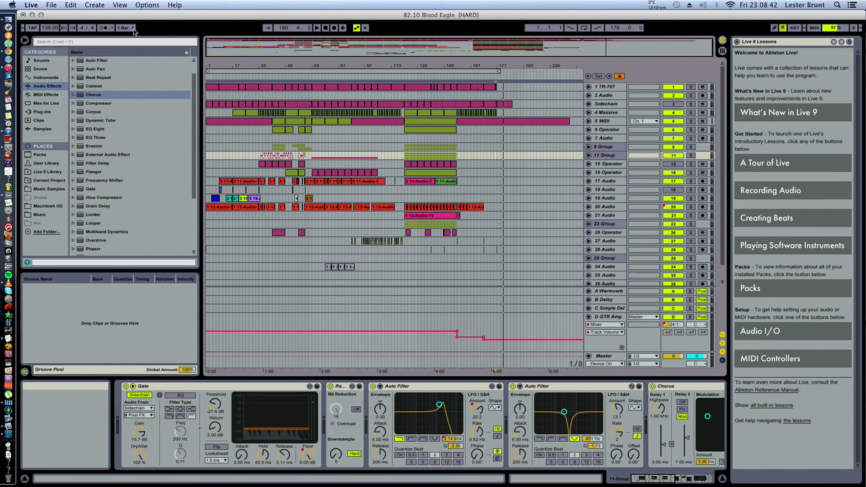